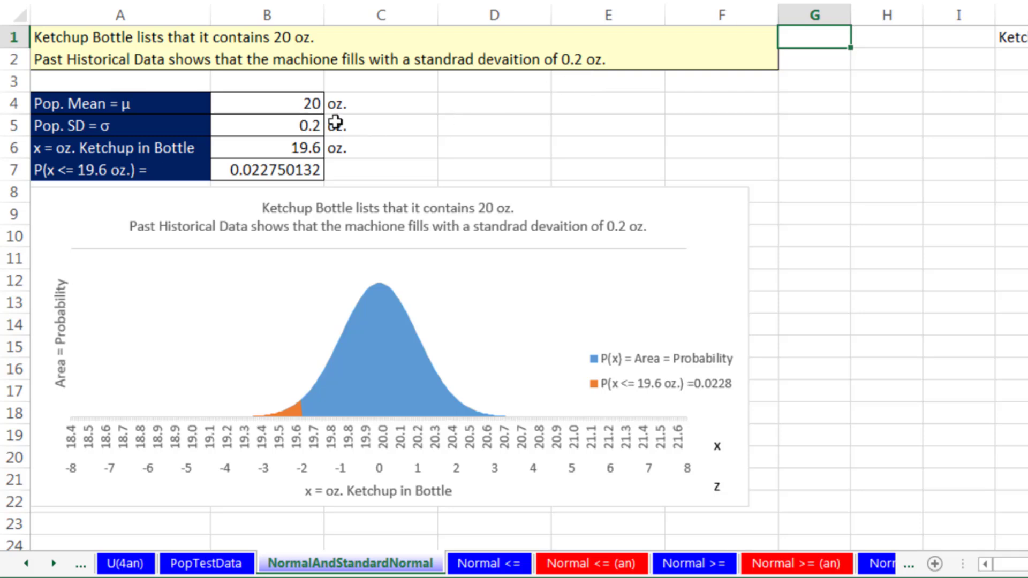
Try population standard deviations of 0.1 and 0.05 oz in B5, and restore 0.2 oz
click(303, 105)
click(306, 126)
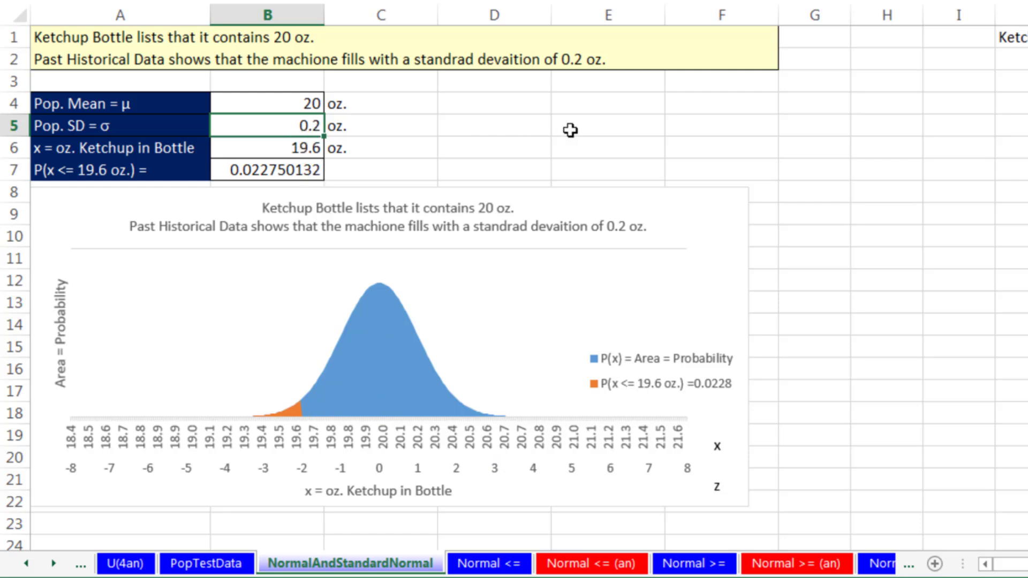
key(Return)
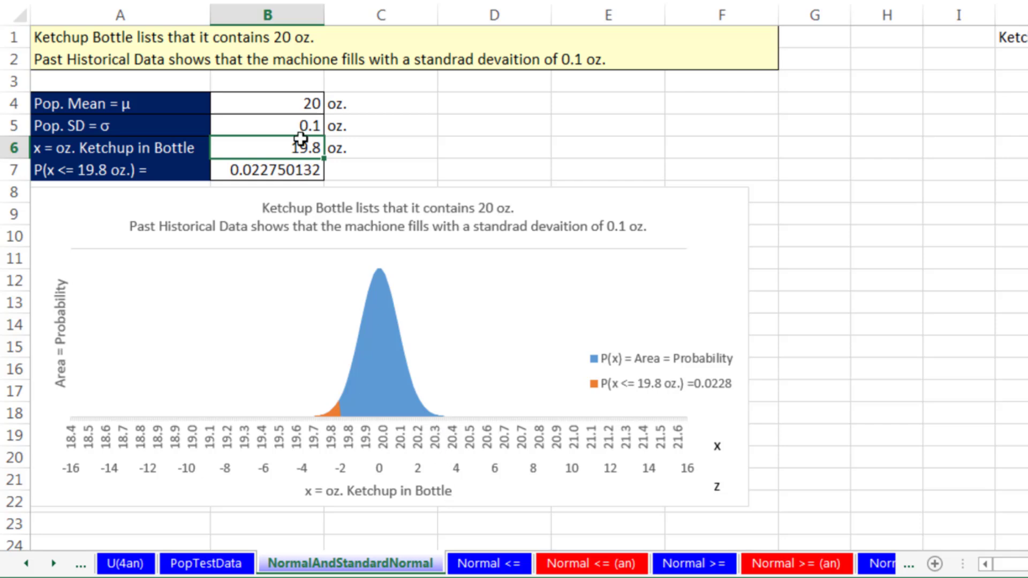
click(301, 116)
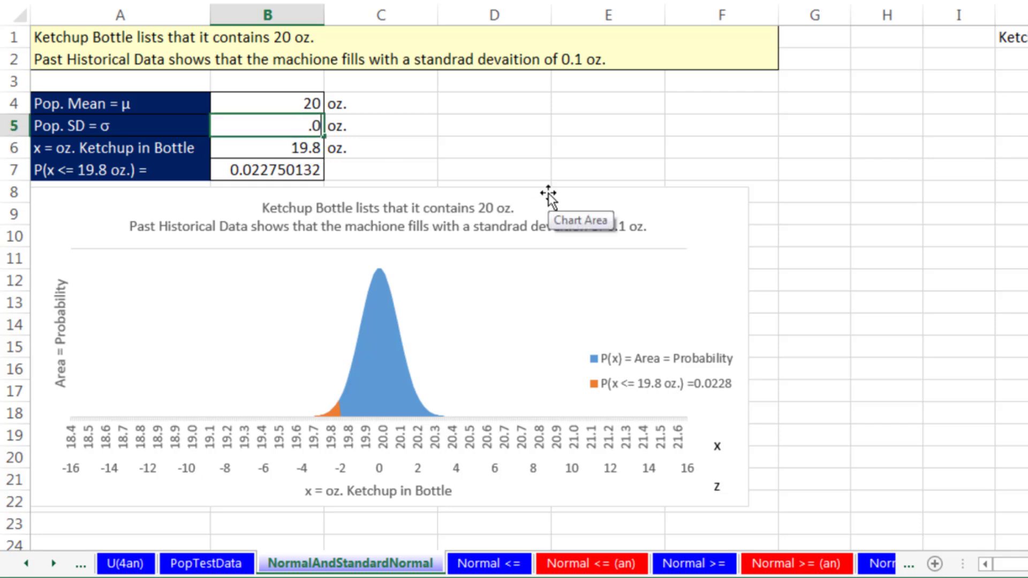
text(.05)
key(ctrl+Return)
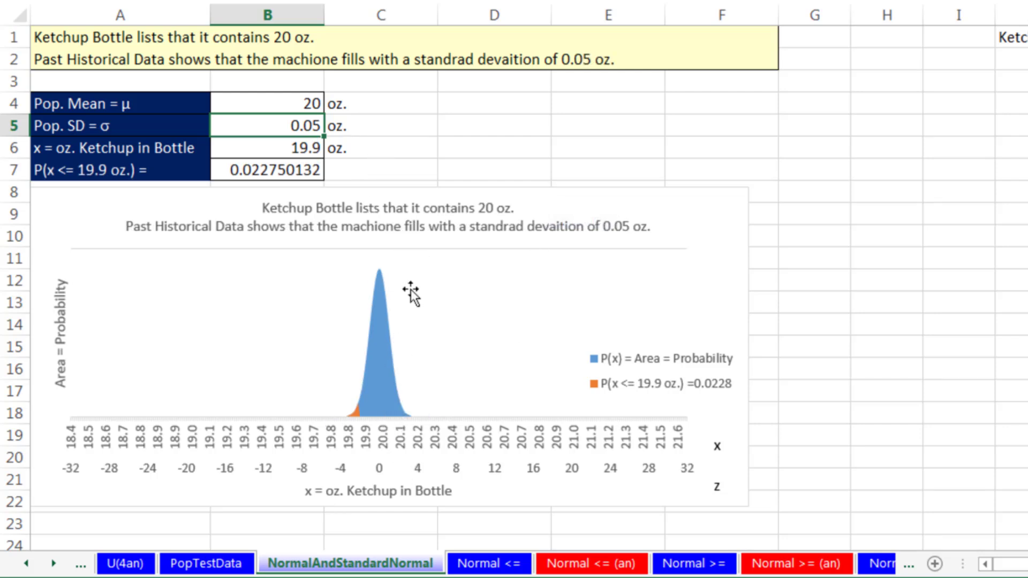
text(.2)
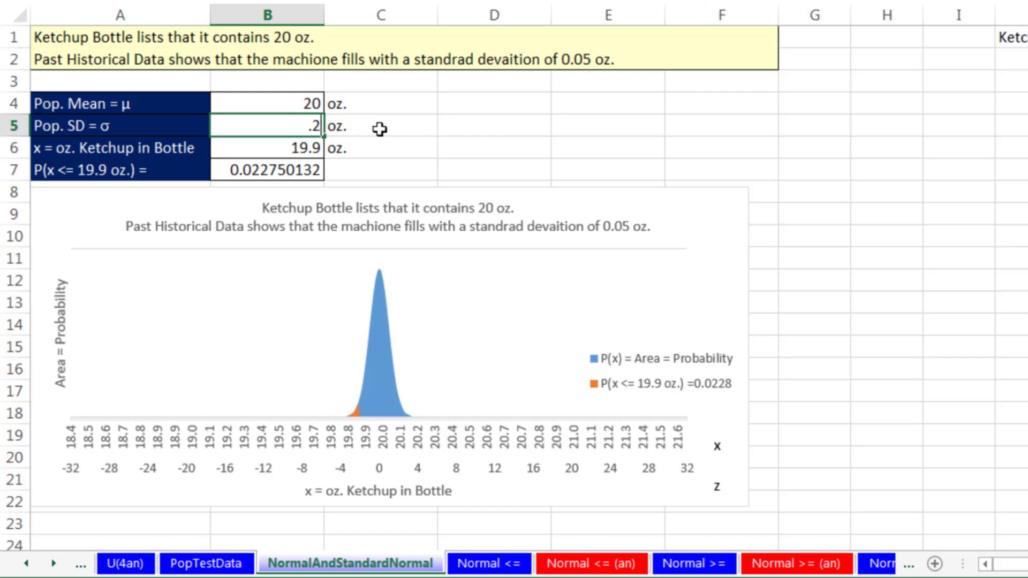
key(ctrl+Return)
Try population means of 19 and 21 oz in B4, and restore the mean to 20 oz
key(Up)
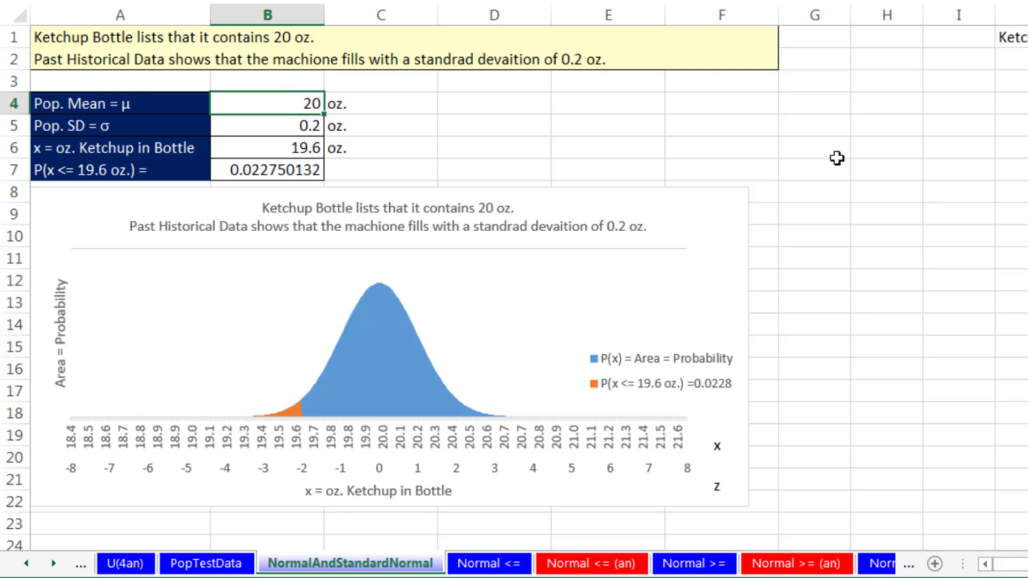
key(ctrl+Return)
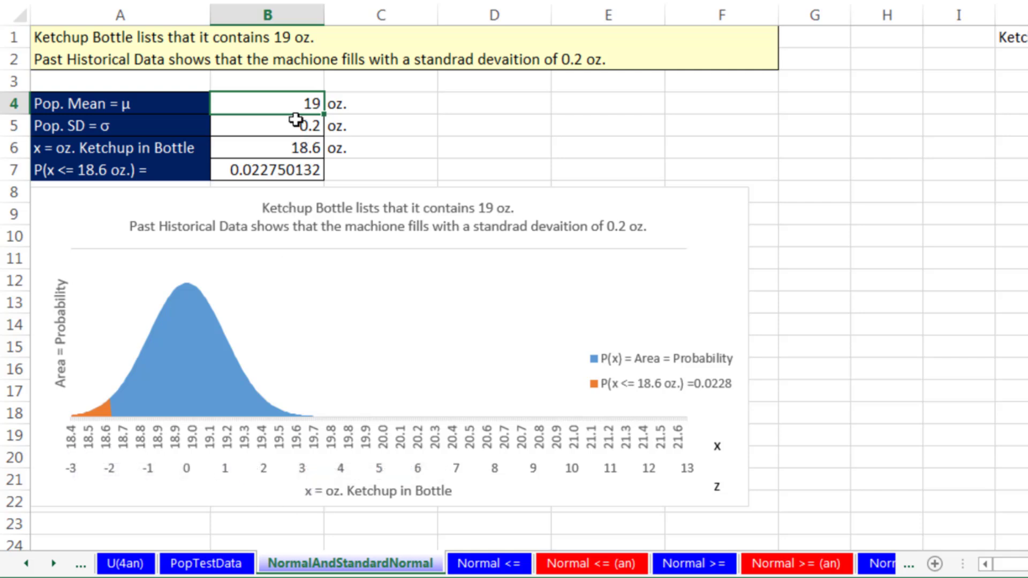
text(1)
key(ctrl+Return)
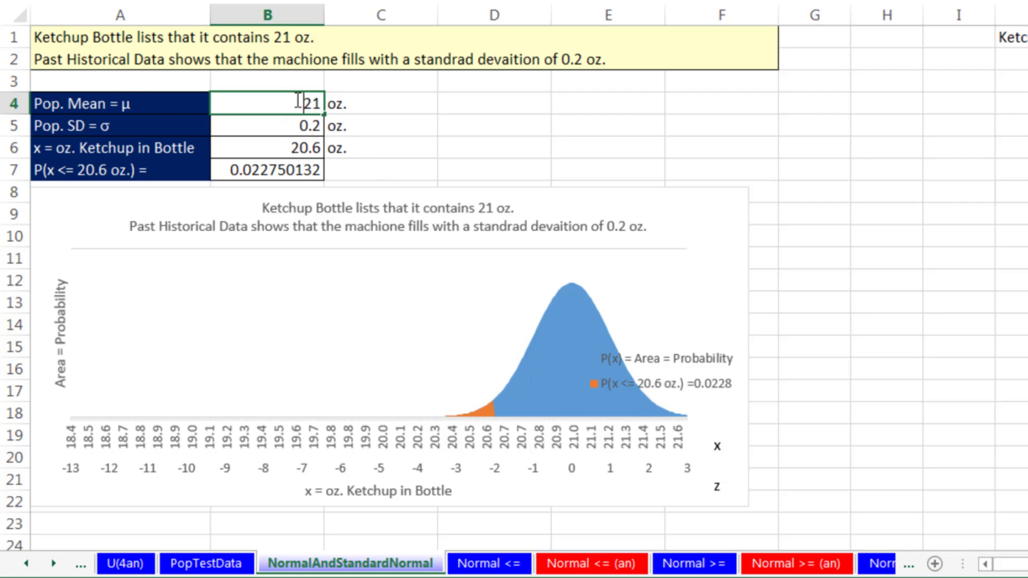
key(ctrl+Return)
Try population standard deviations of 0.3, 0.4 and 0.5 oz in B5, and undo these changes
click(287, 127)
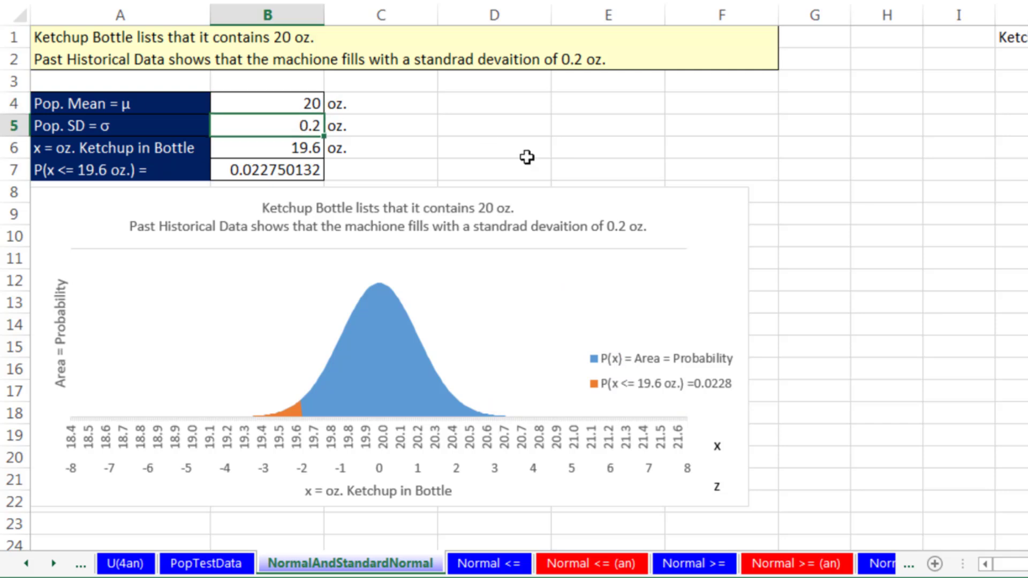
key(ctrl+Return)
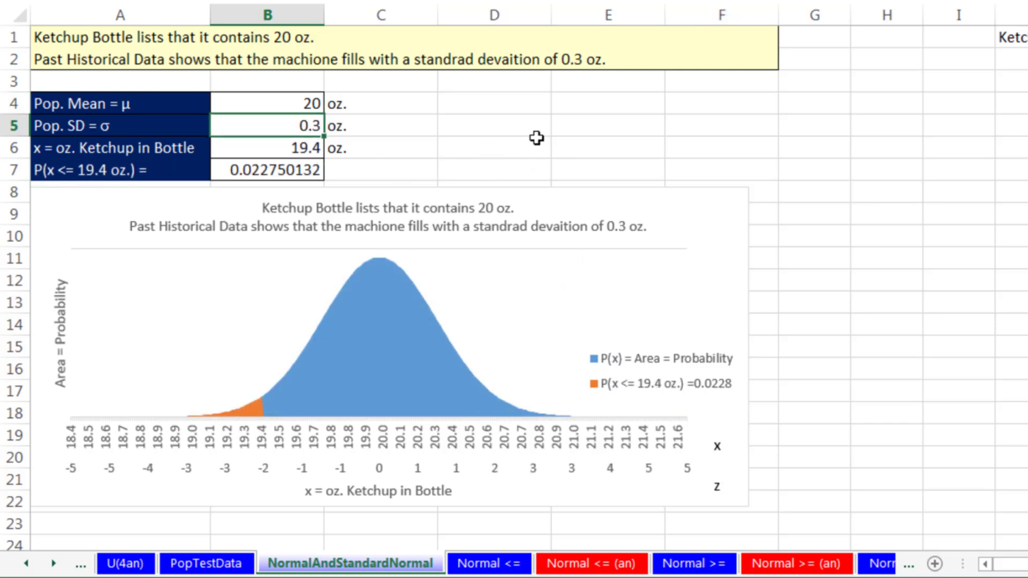
key(ctrl+Return)
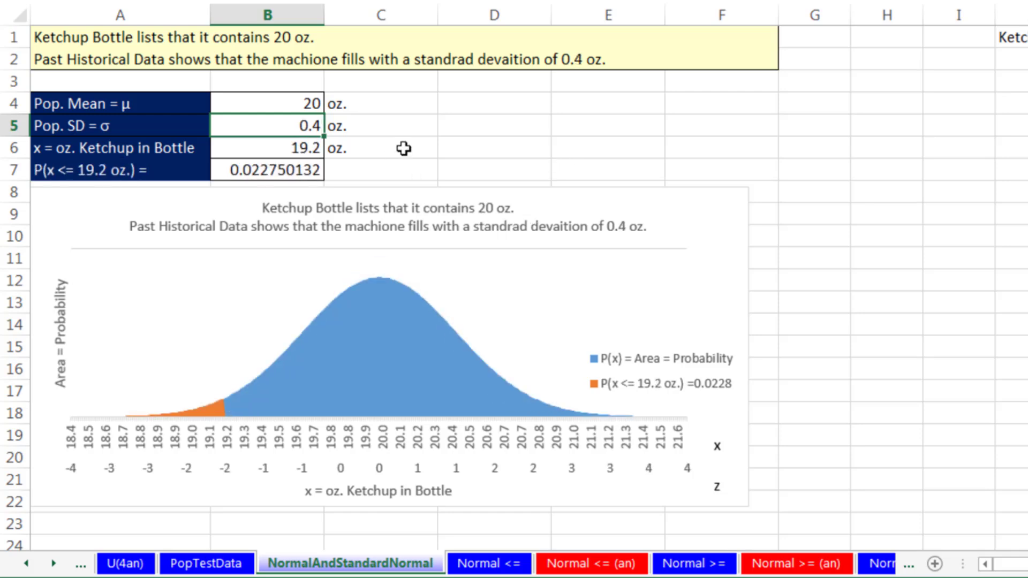
text(.5)
key(ctrl+Return)
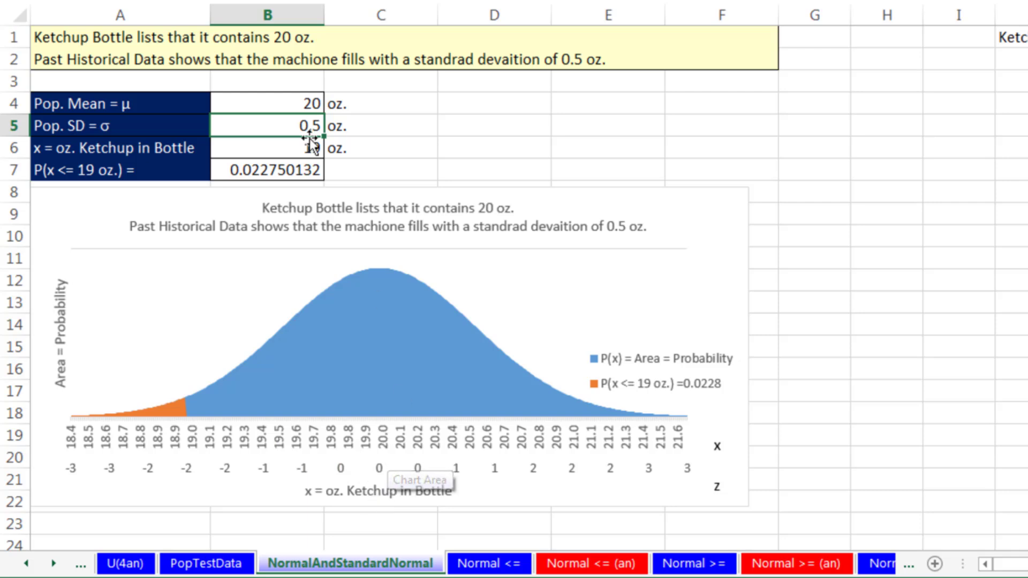
key(ctrl+z)
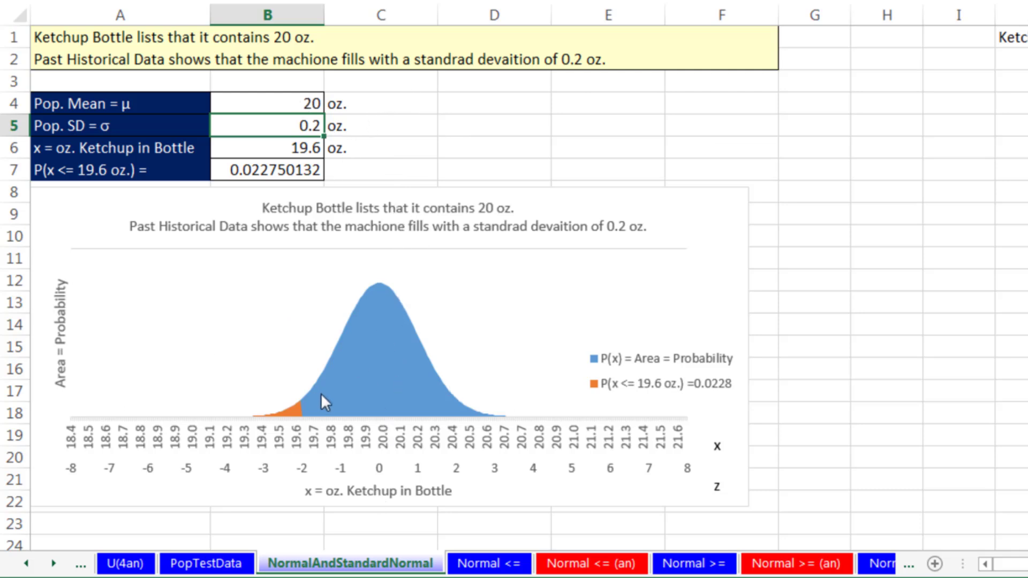
Open the PopTestData sheet and examine the test scores in column A from the first to the last row
click(197, 568)
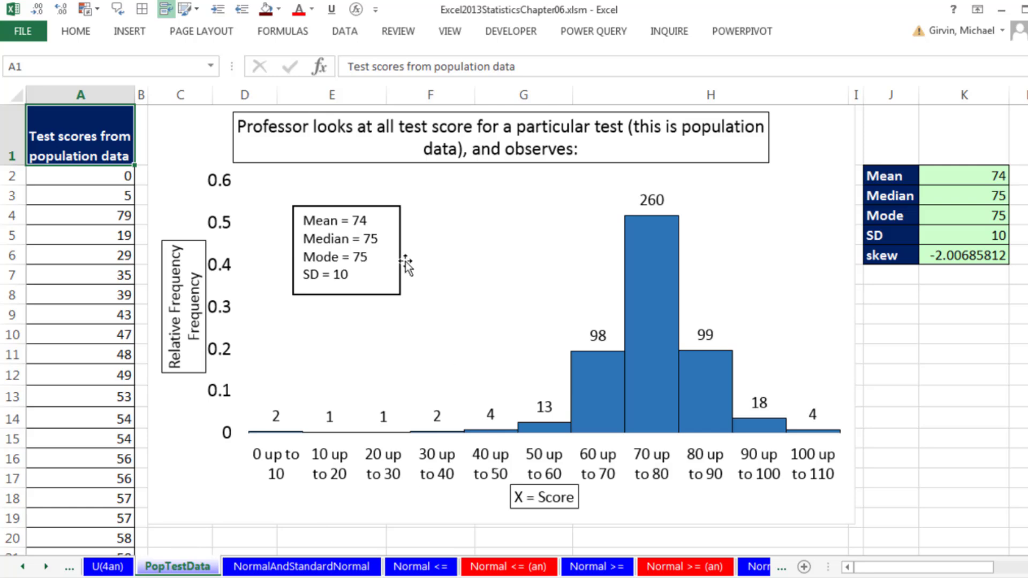
click(88, 196)
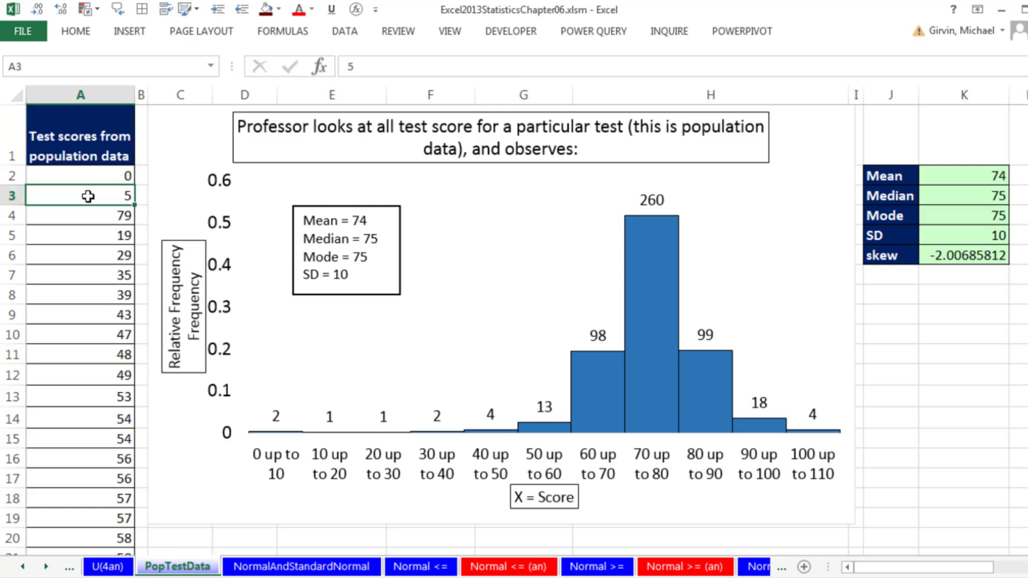
key(ctrl+Down)
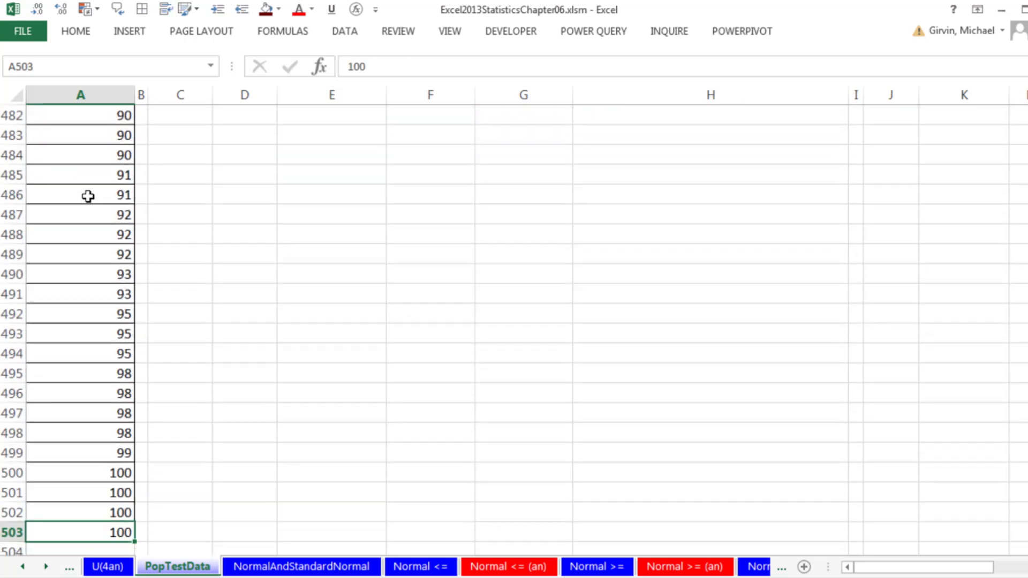
key(ctrl+Up)
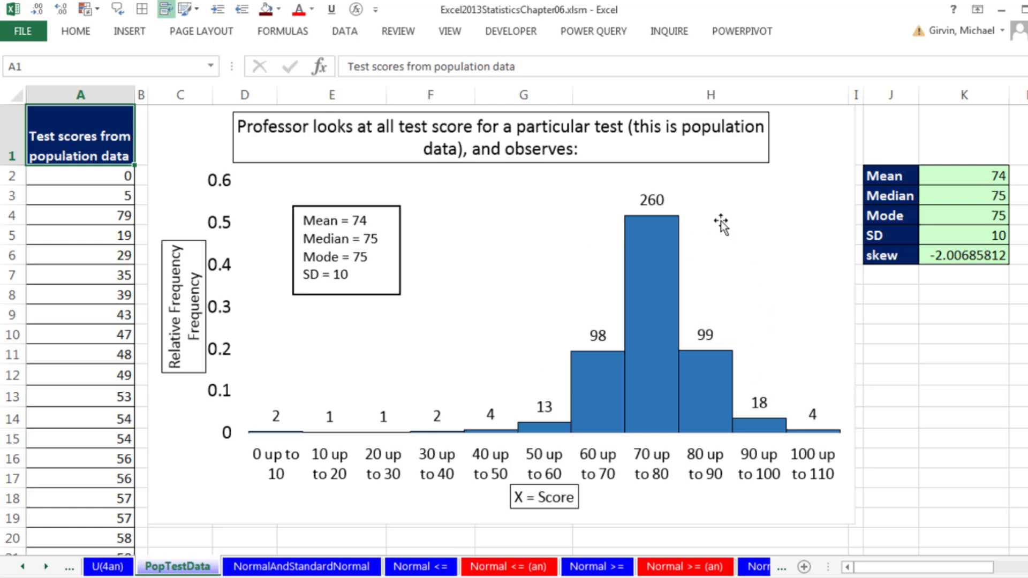
Open the Normal <= sheet and show the comment attached to cell H4
click(410, 567)
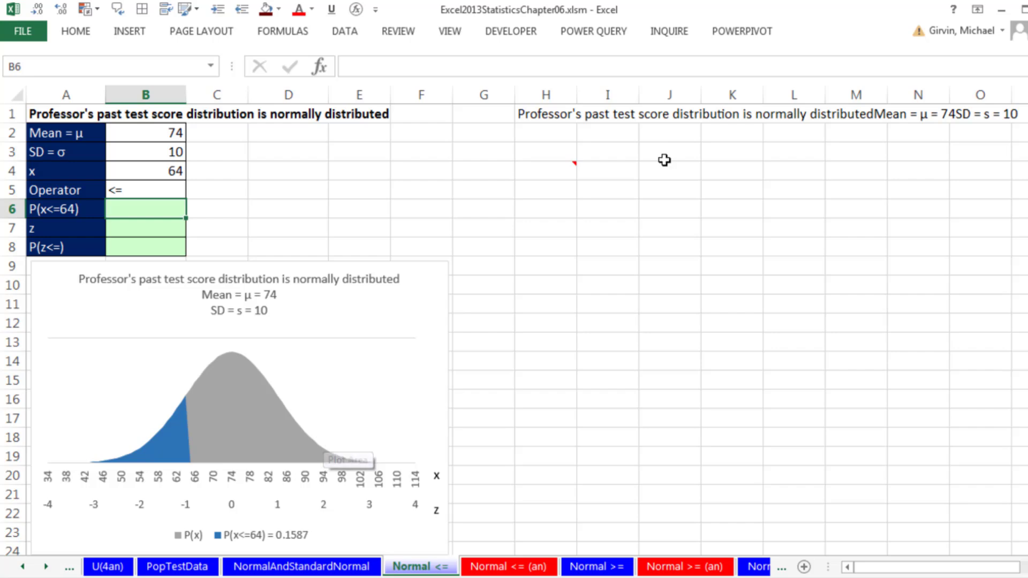
click(555, 167)
right_click(555, 167)
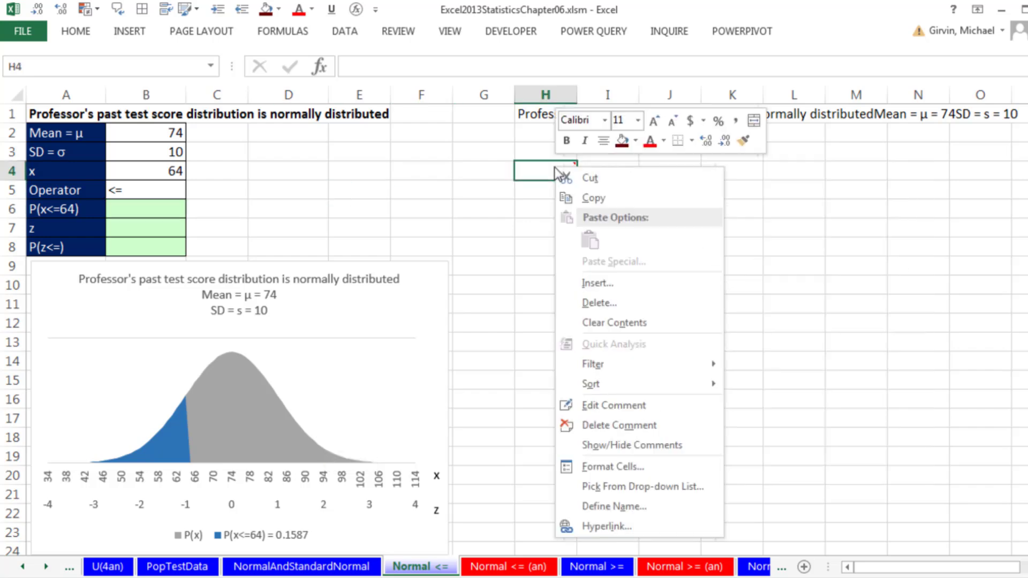
click(622, 444)
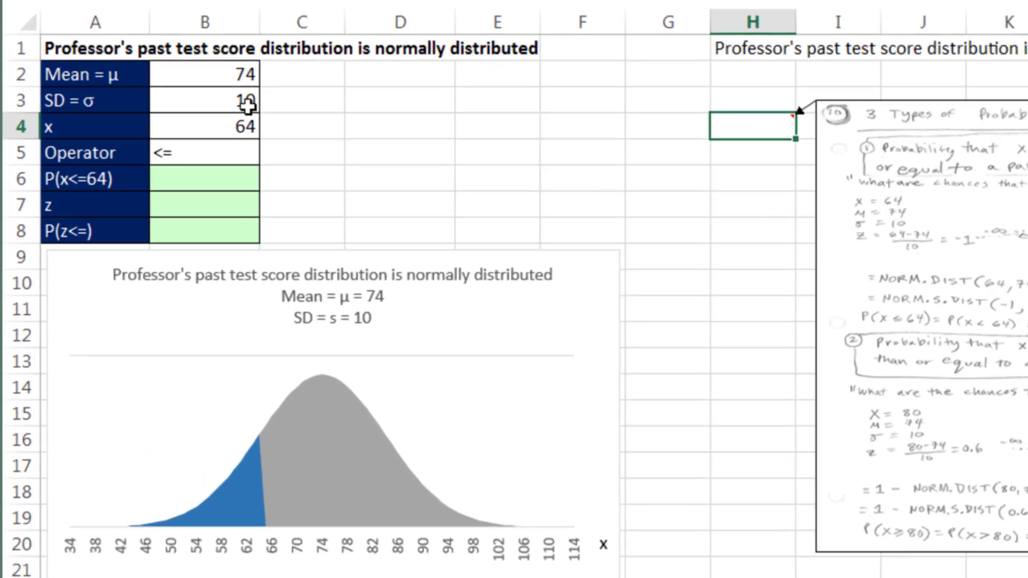
Begin a NORM.DIST formula in B6 with B4 as x, B2 as the mean and B3 as the standard deviation
click(175, 128)
click(222, 95)
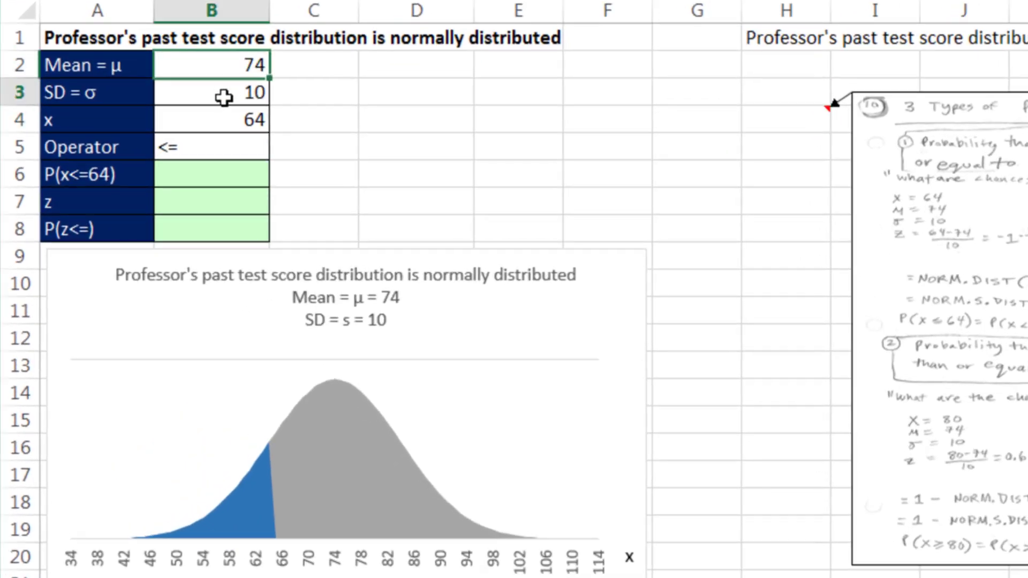
click(231, 123)
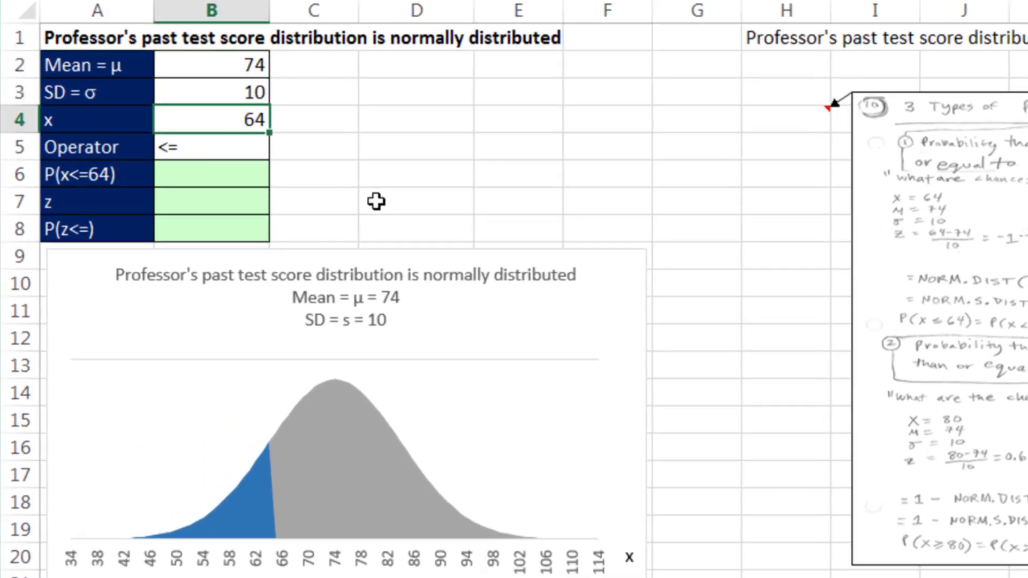
click(241, 179)
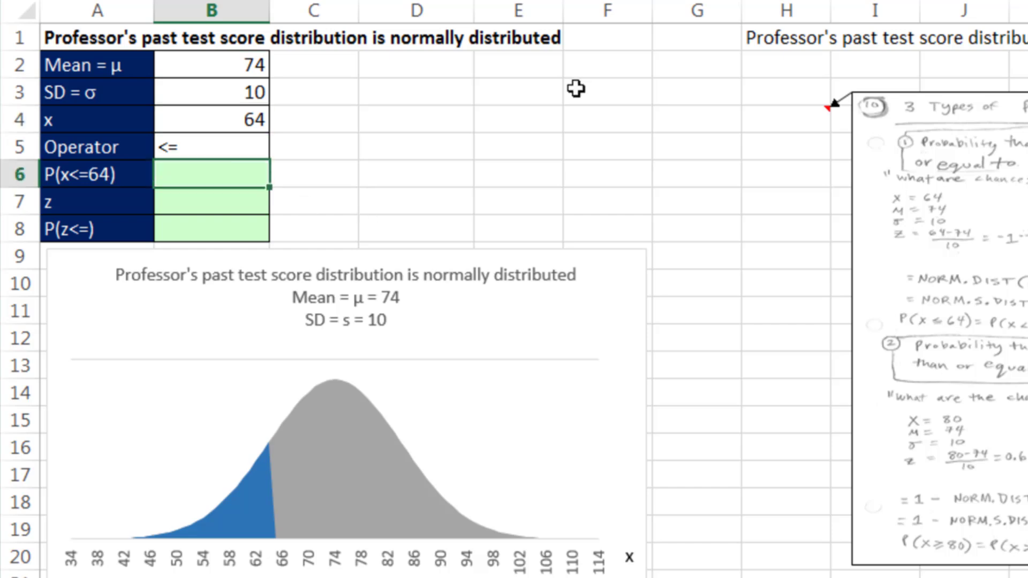
text(=norm)
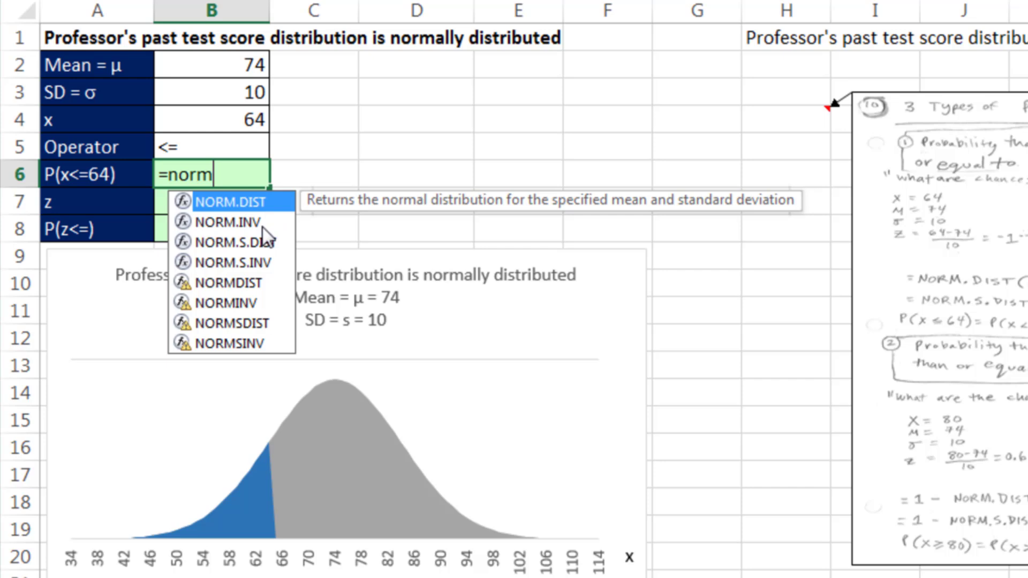
key(Tab)
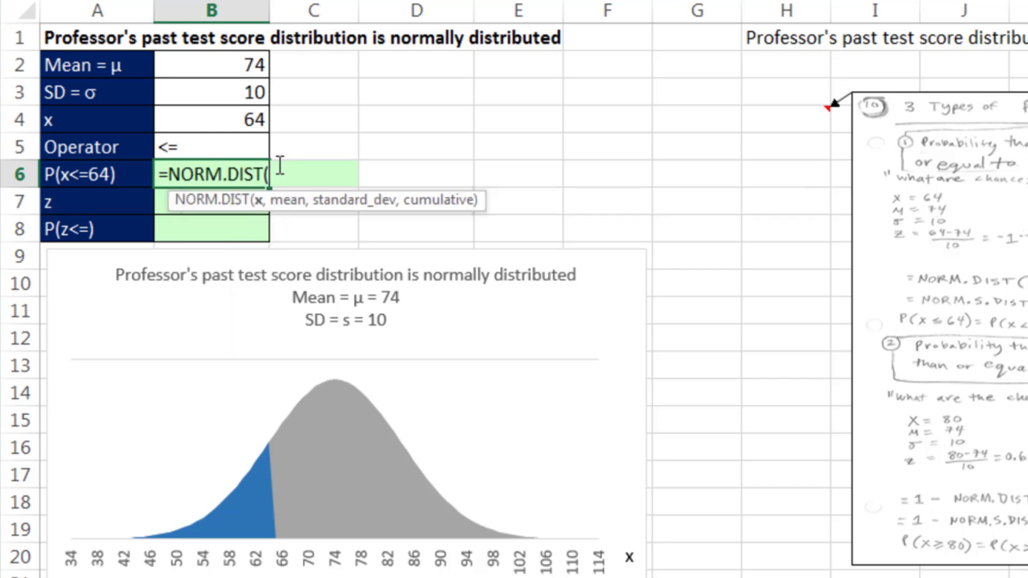
click(244, 123)
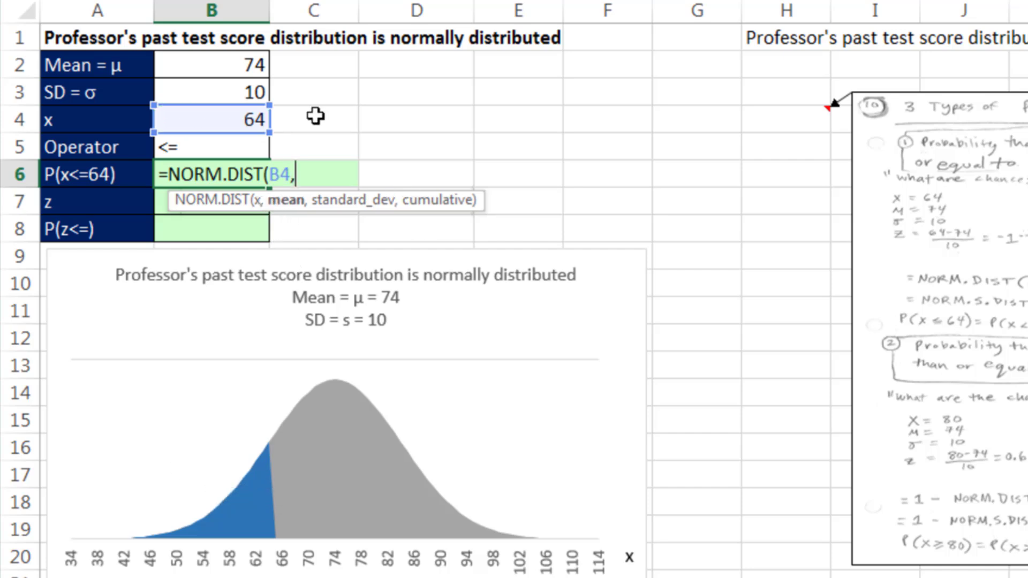
text(,)
click(223, 68)
text(,)
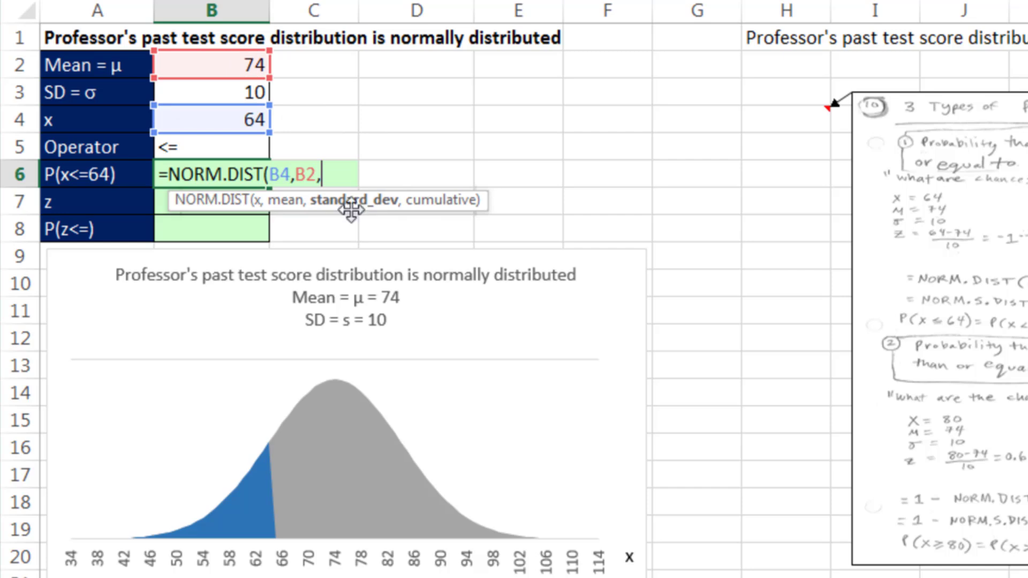
click(229, 97)
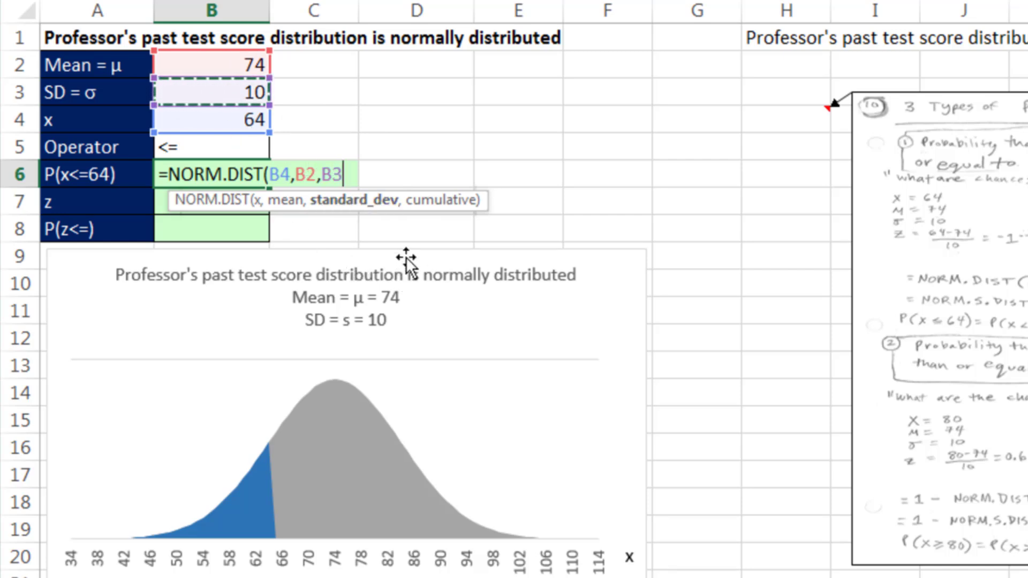
text(,)
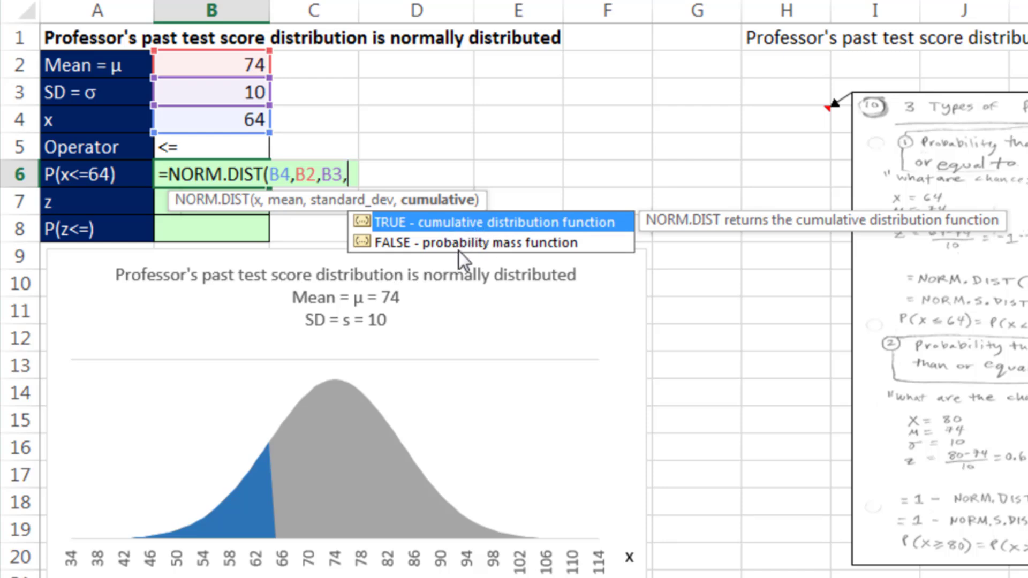
Set the cumulative argument of the NORM.DIST formula to 1 and complete the formula in B6
click(472, 221)
double_click(473, 220)
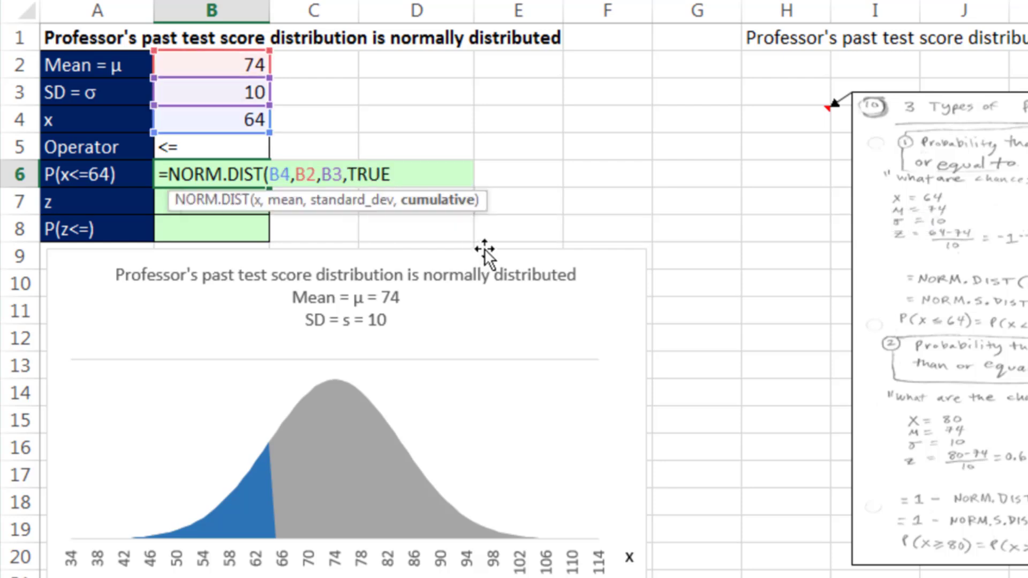
key(BackSpace)
key(BackSpace)
key(BackSpace)
key(BackSpace)
text(1)
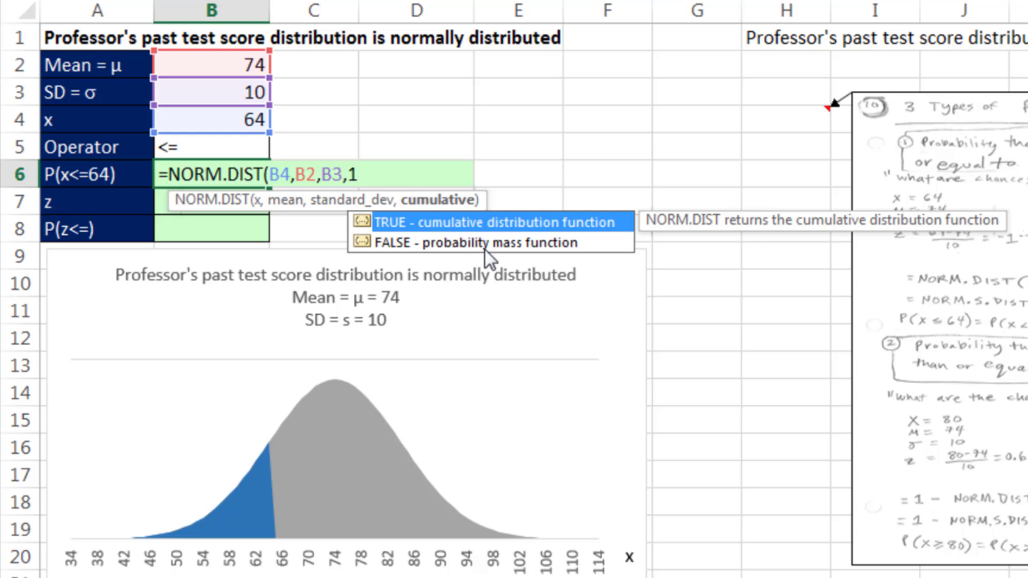
text())
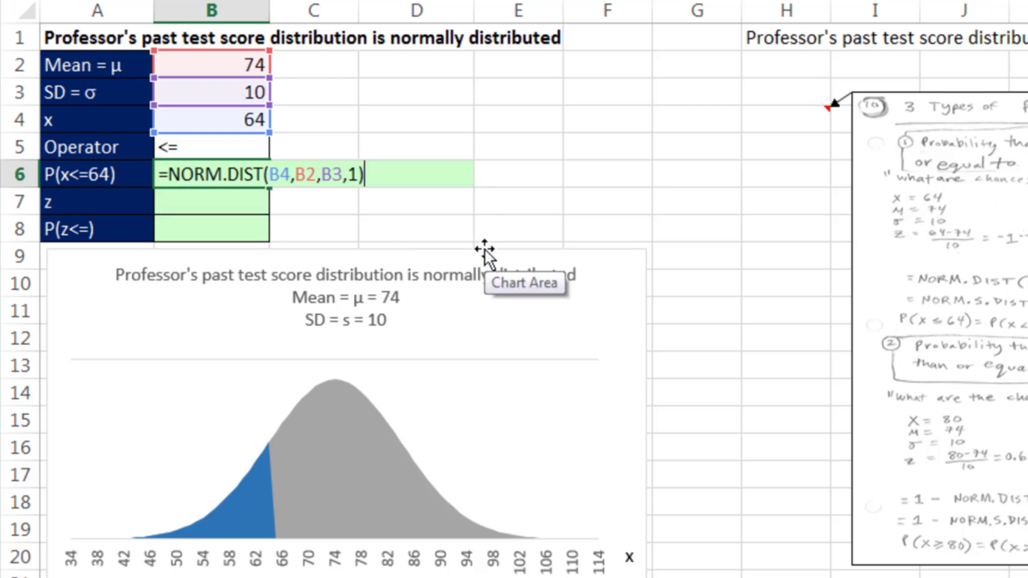
key(Return)
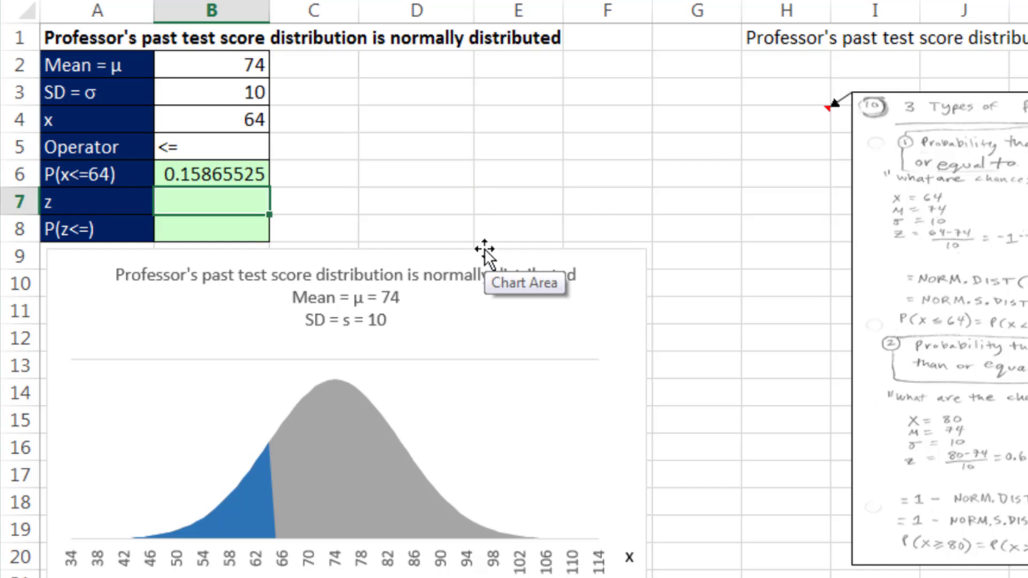
Calculate the z-score in B7 by subtracting the mean in B2 from x in B4 and dividing by the standard deviation in B3
text(=()
key(Up)
key(Up)
key(Up)
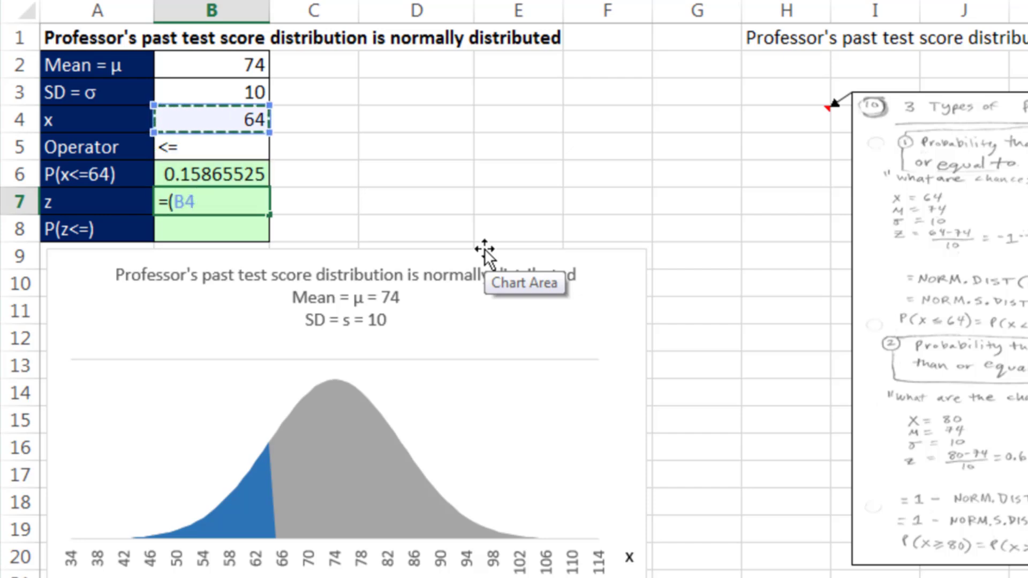
text(-)
key(Up)
key(Up)
key(Up)
key(Up)
key(Up)
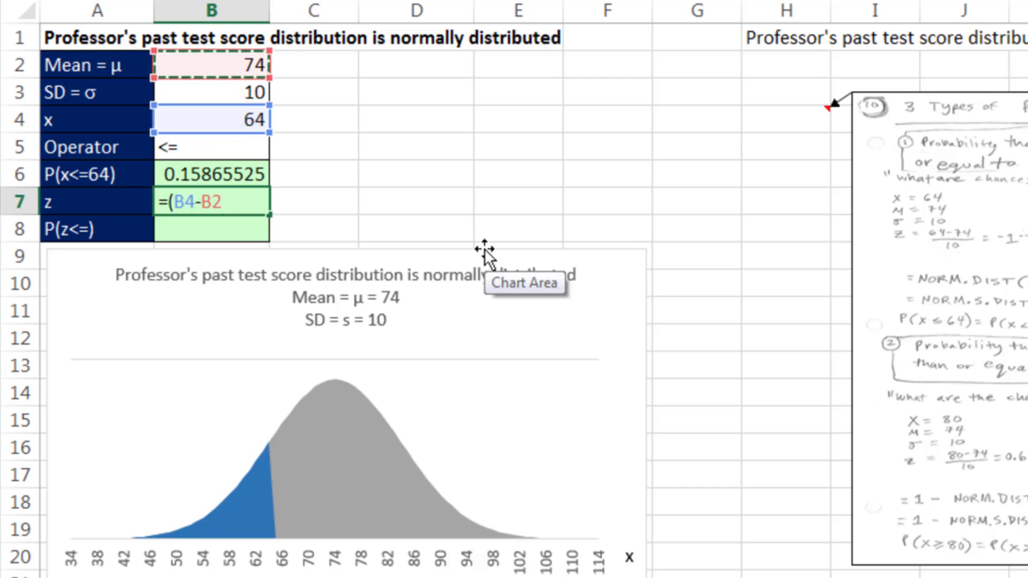
text()/)
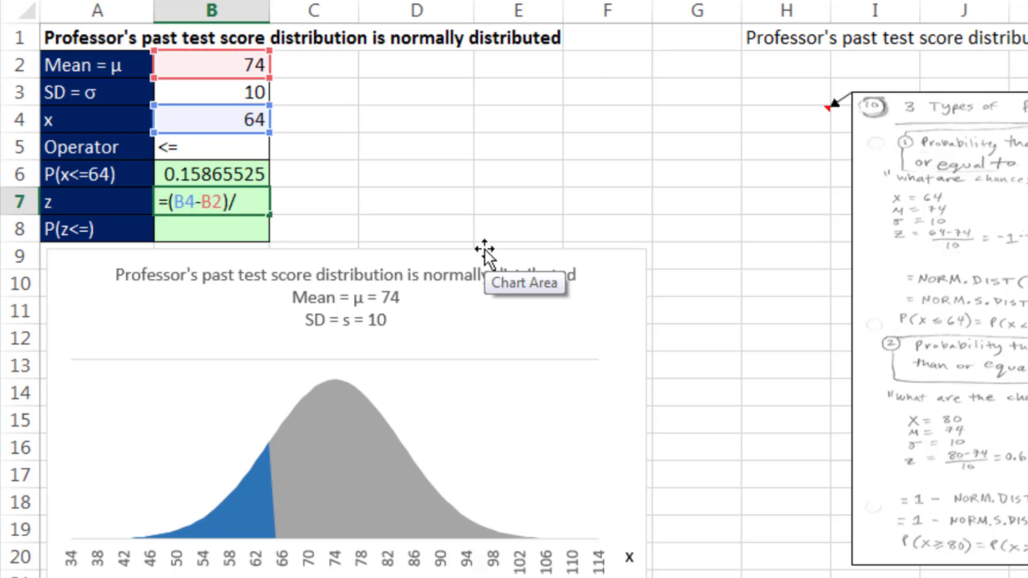
key(Up)
key(Up)
key(Up)
key(Up)
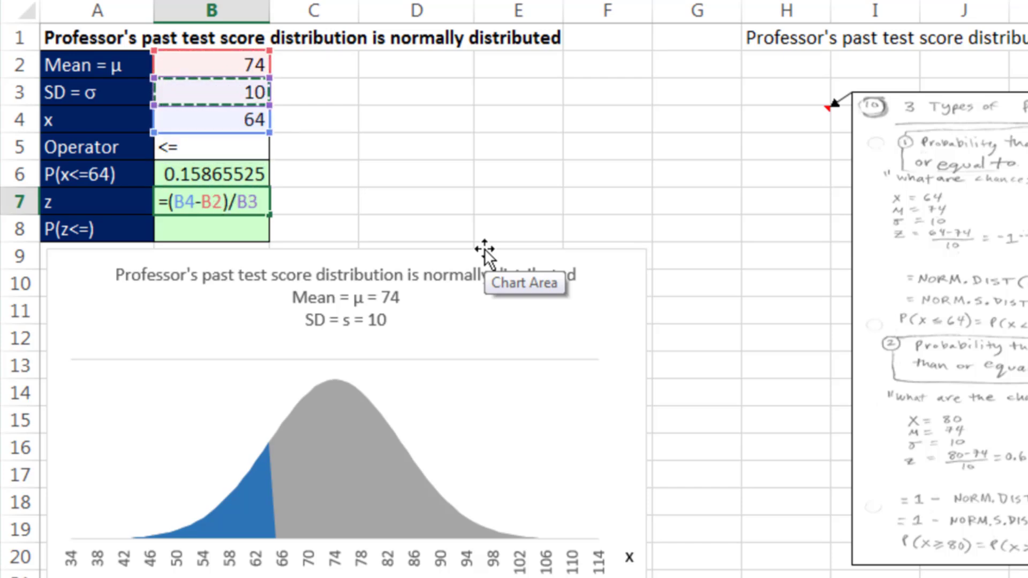
key(ctrl+Return)
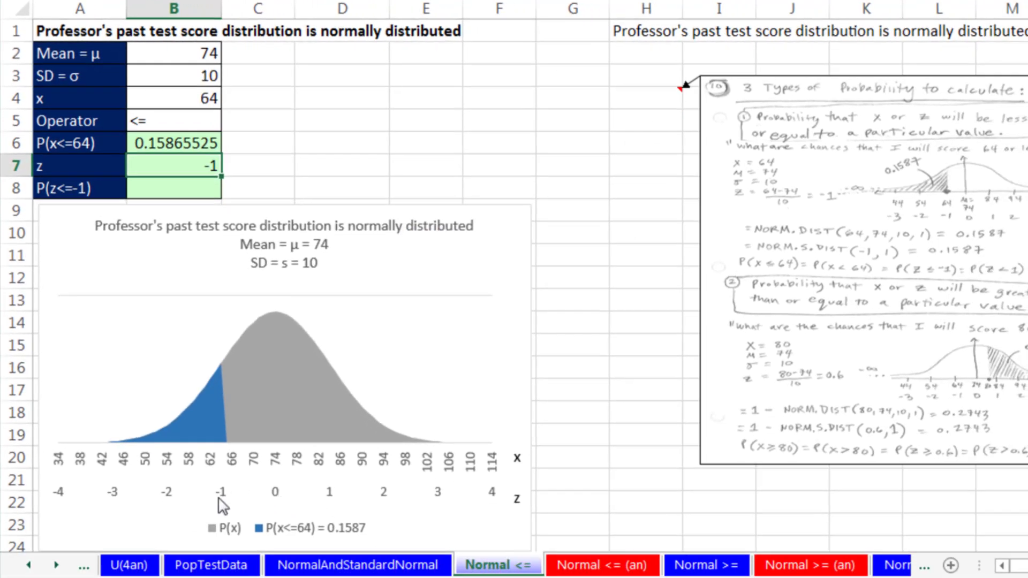
Calculate the less-than-or-equal probability in B8 with NORM.S.DIST, using B7 as z and 1 as the cumulative argument
click(184, 179)
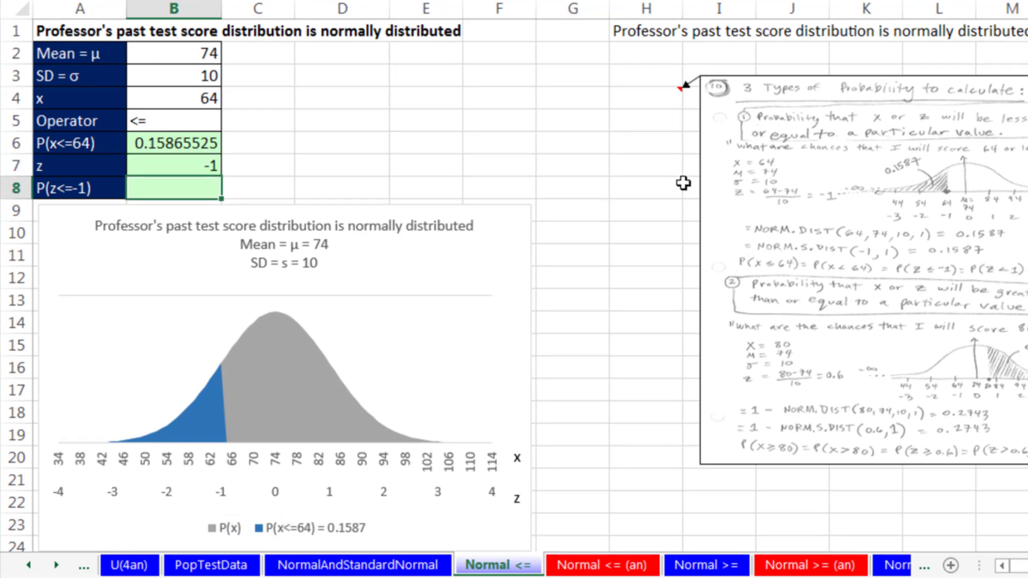
text(=norm)
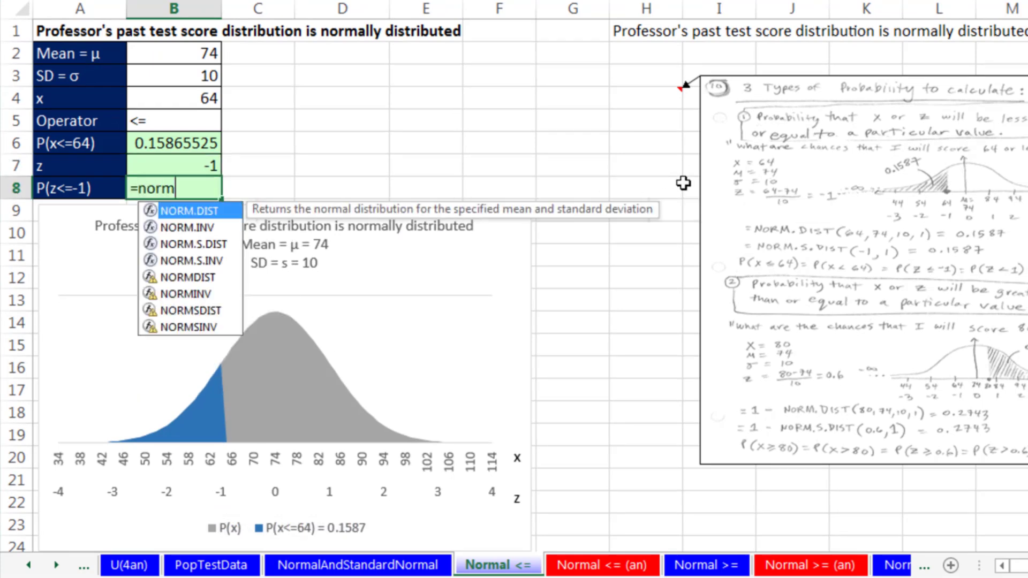
text(.s)
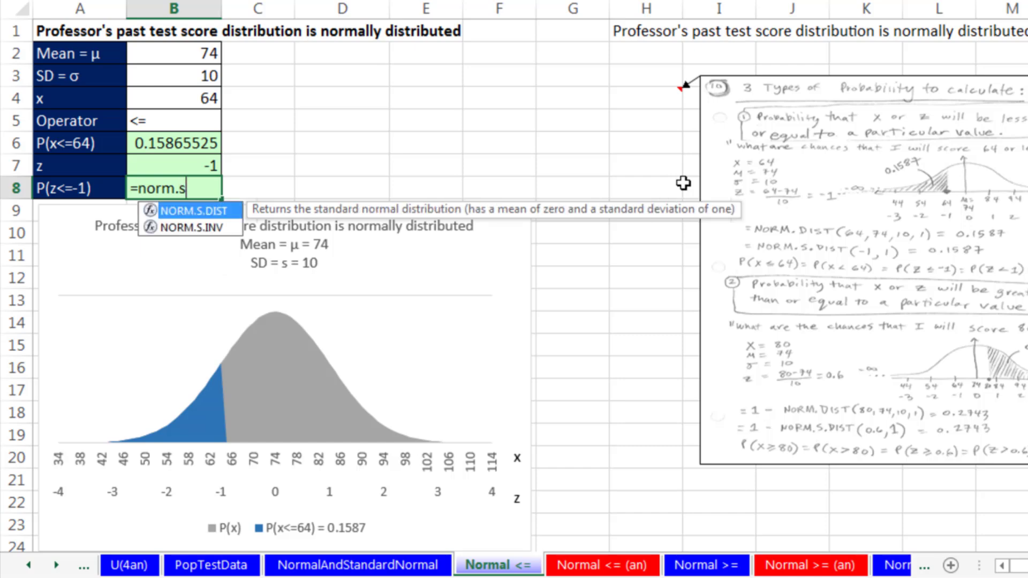
key(Tab)
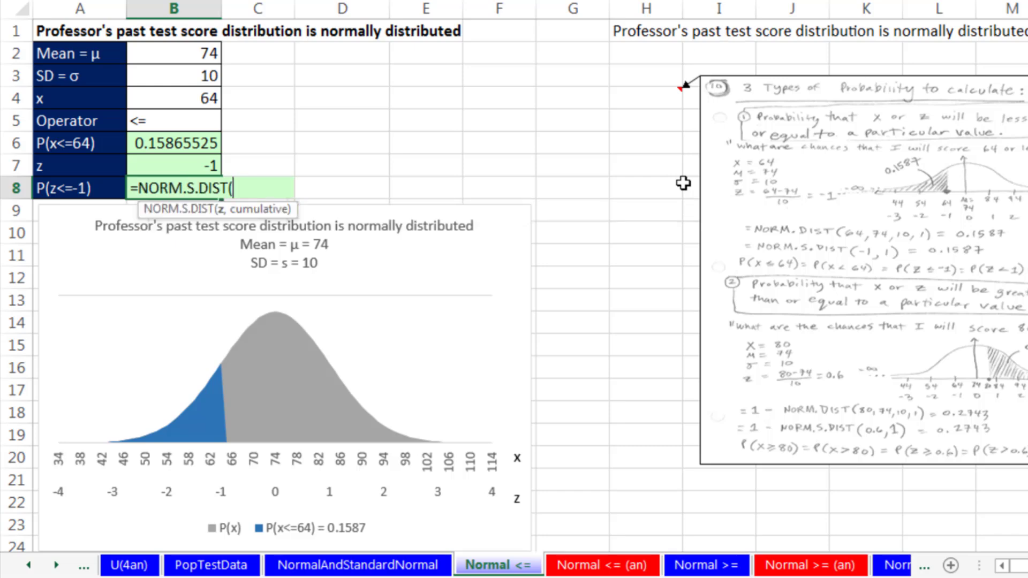
click(189, 167)
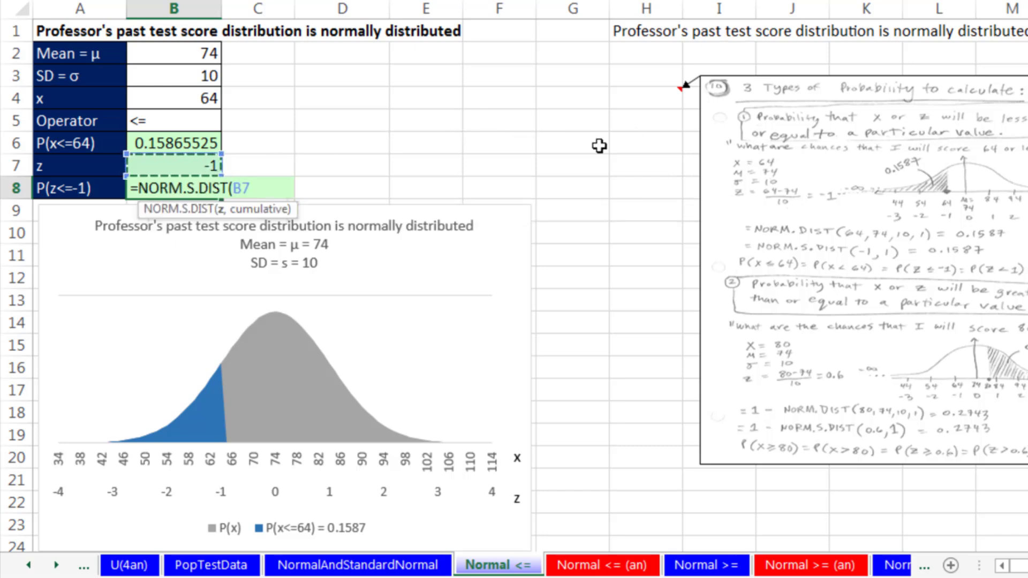
text(,1)
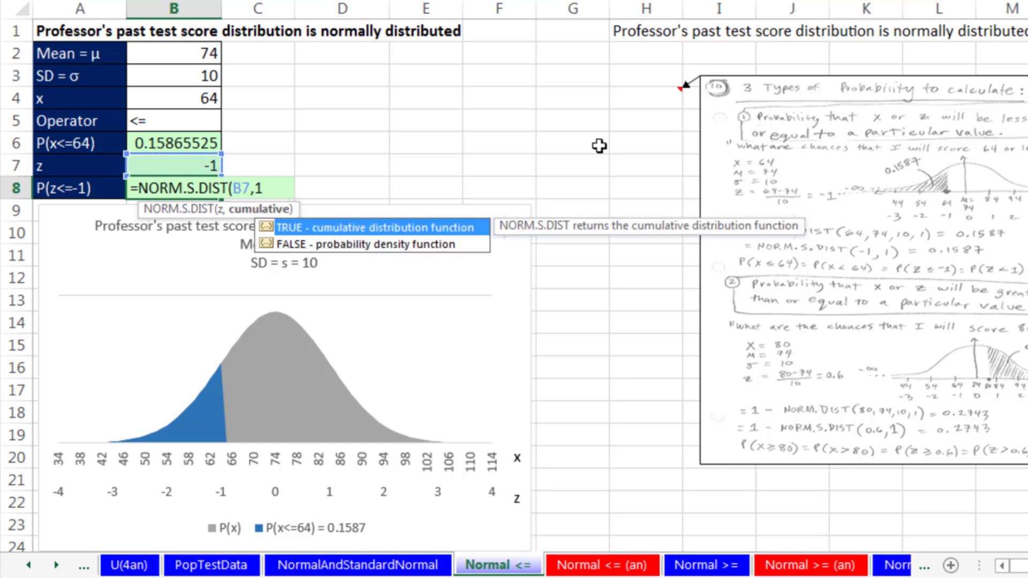
text())
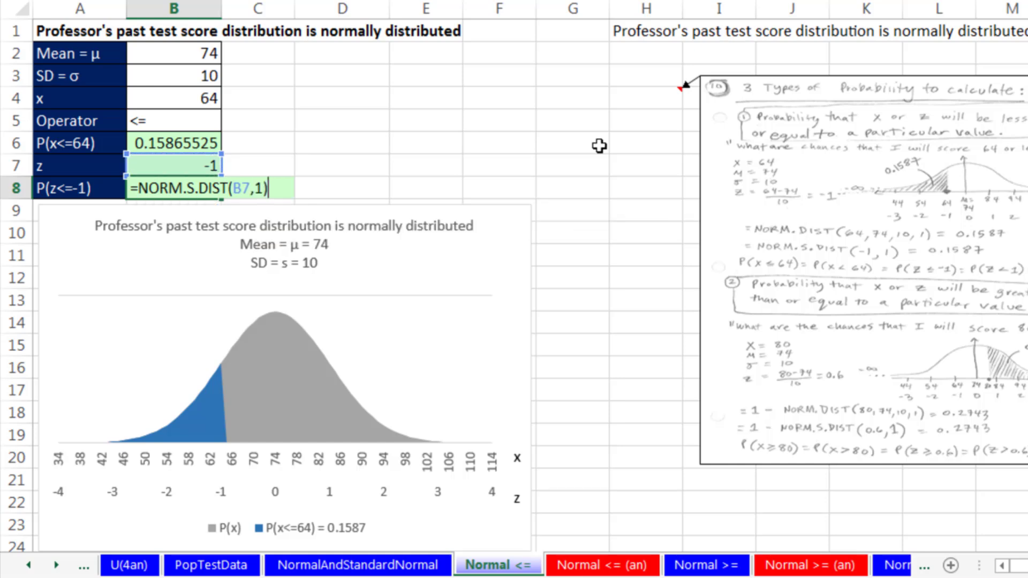
key(Return)
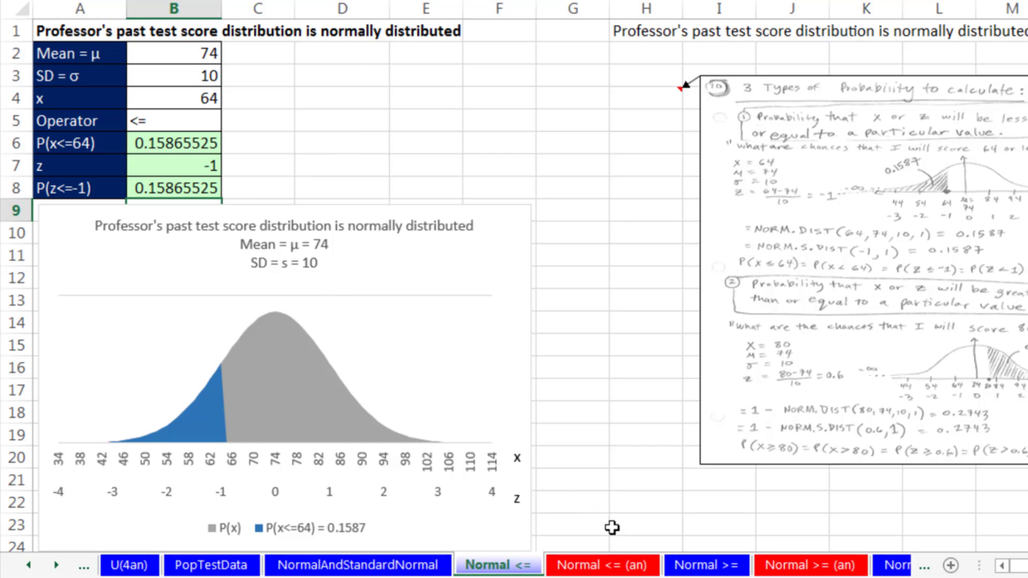
Open the Normal >= sheet and show the comment attached to cell H4
click(705, 566)
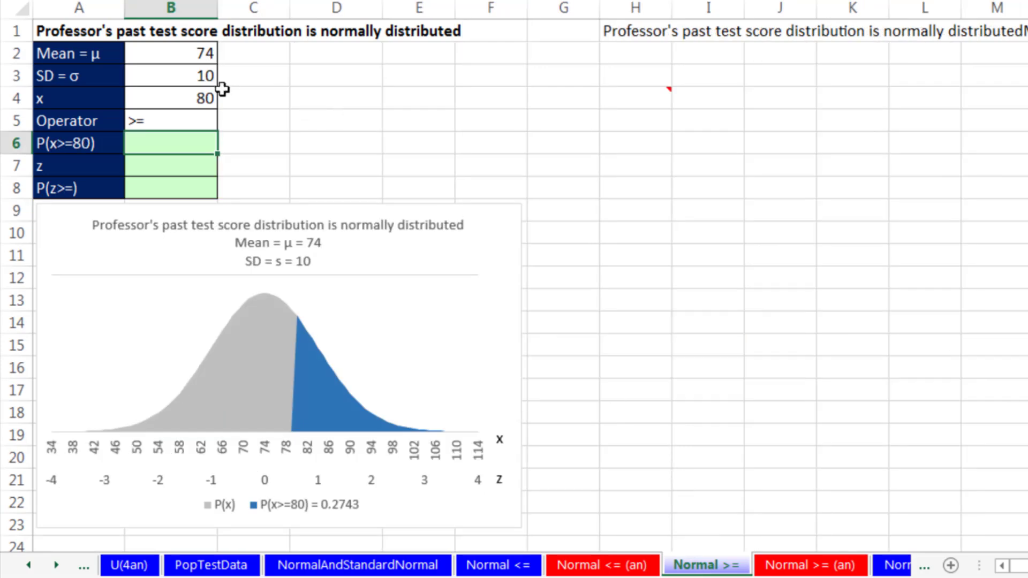
click(201, 101)
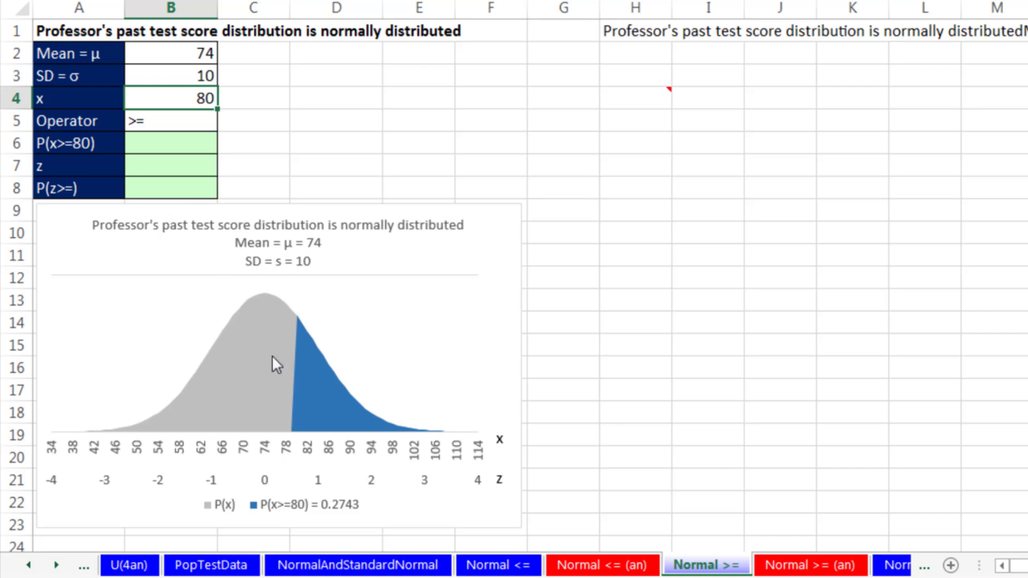
click(641, 103)
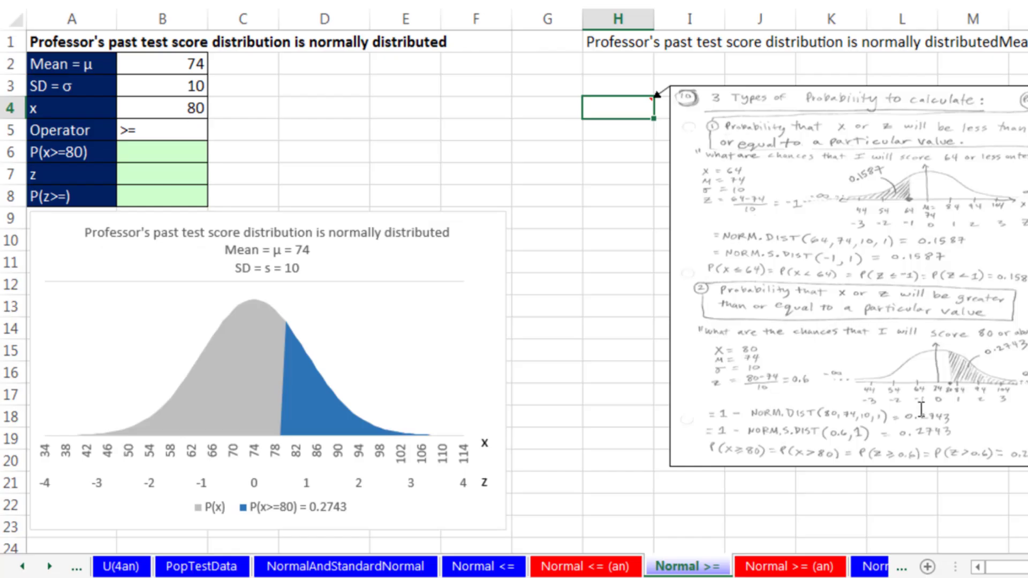
Calculate the probability of scoring 80 or more in B6 with the formula =1-NORM.DIST(B4,B2,B3,1)
click(154, 154)
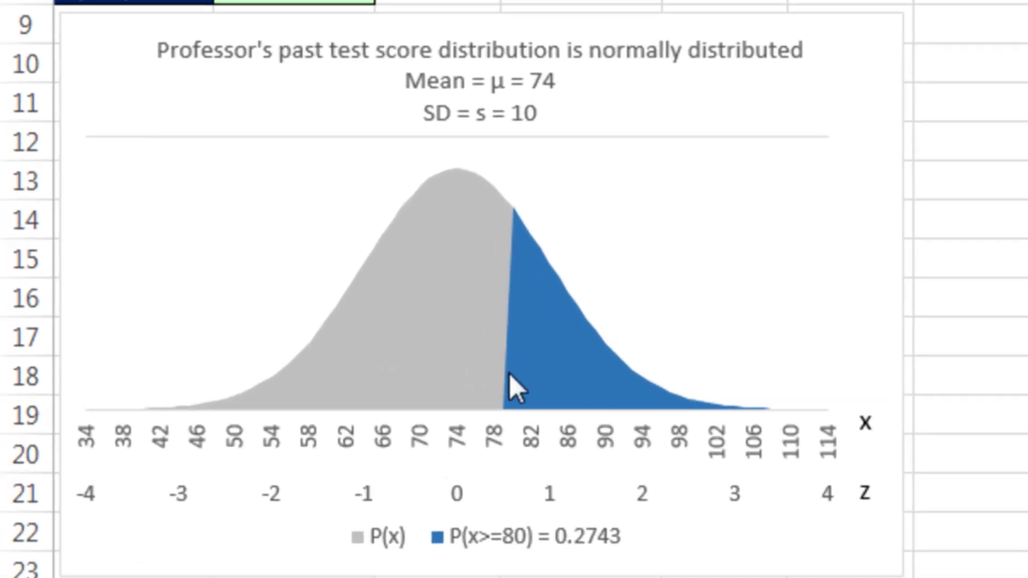
mouse_move(283, 415)
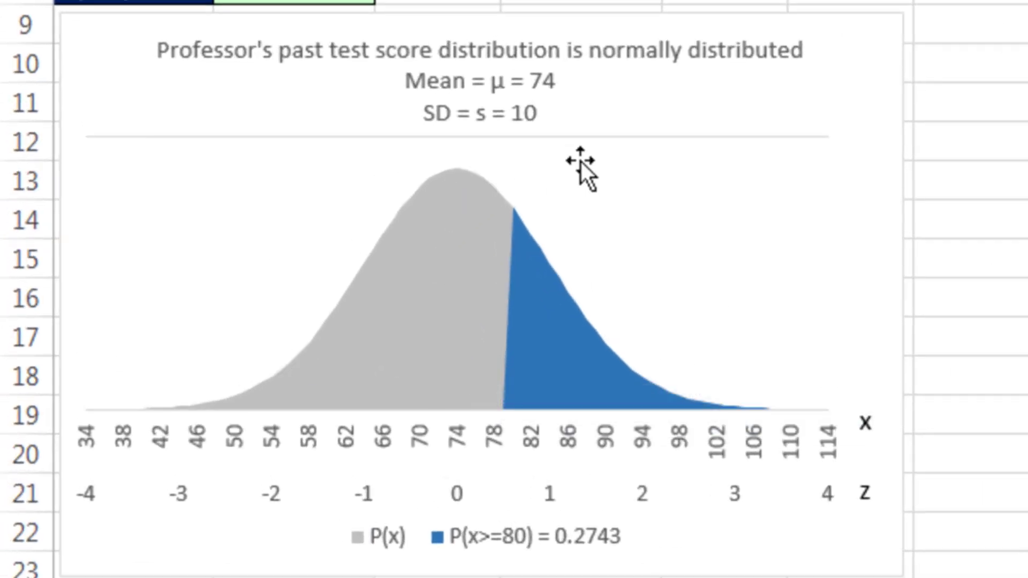
text(=1-nor)
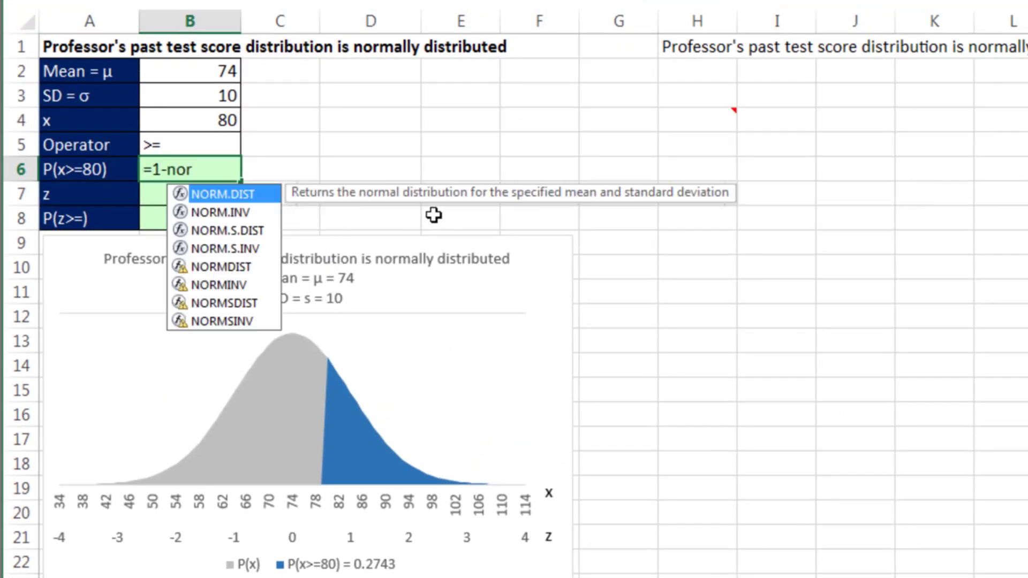
key(Tab)
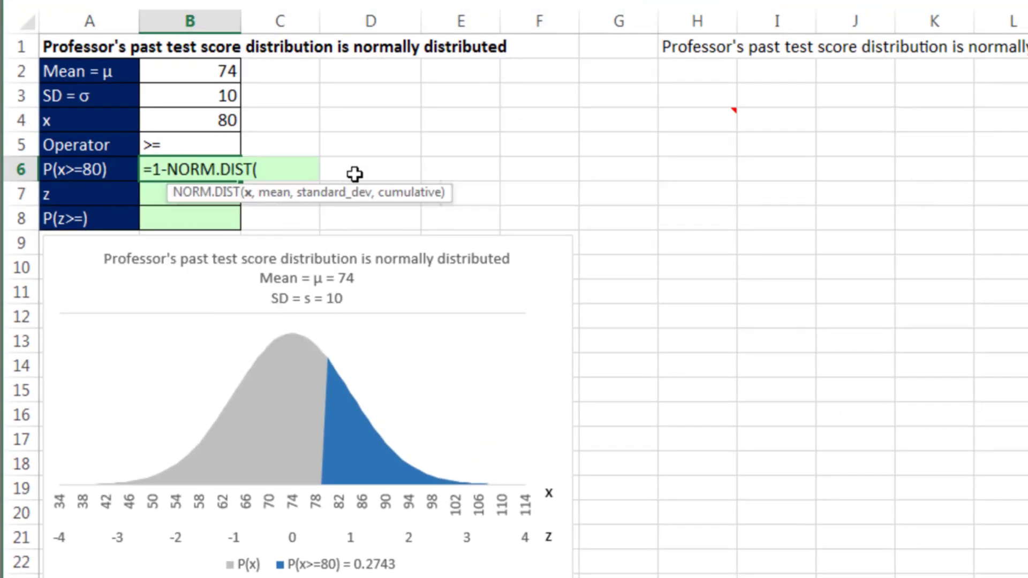
click(173, 124)
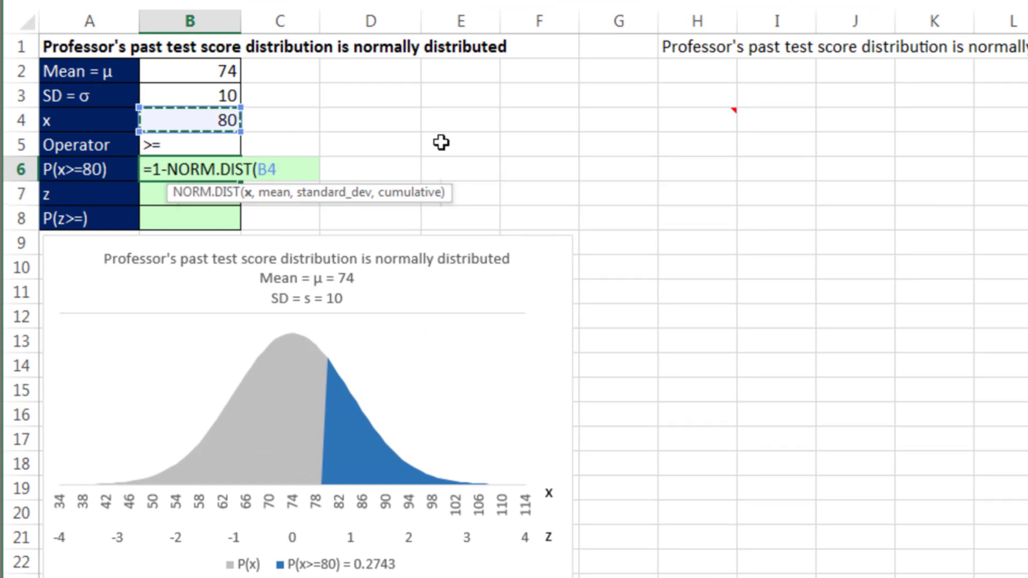
text(,)
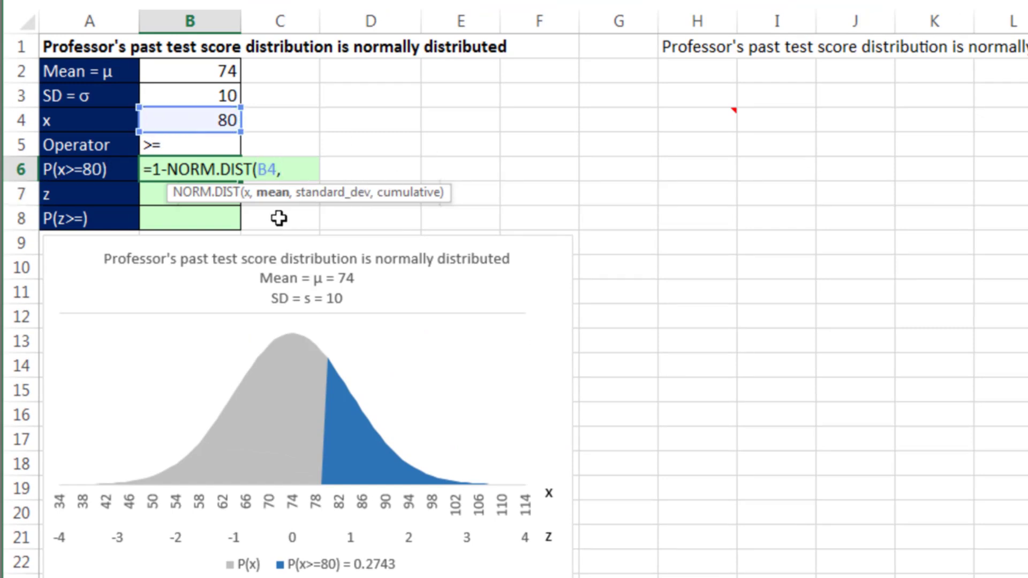
click(223, 70)
text(,)
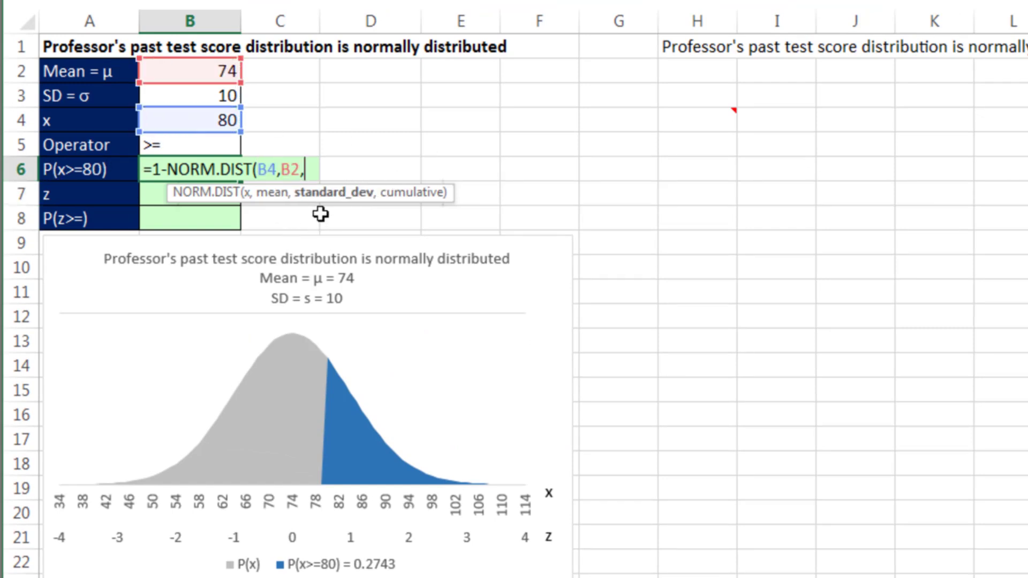
click(229, 95)
text(,1)
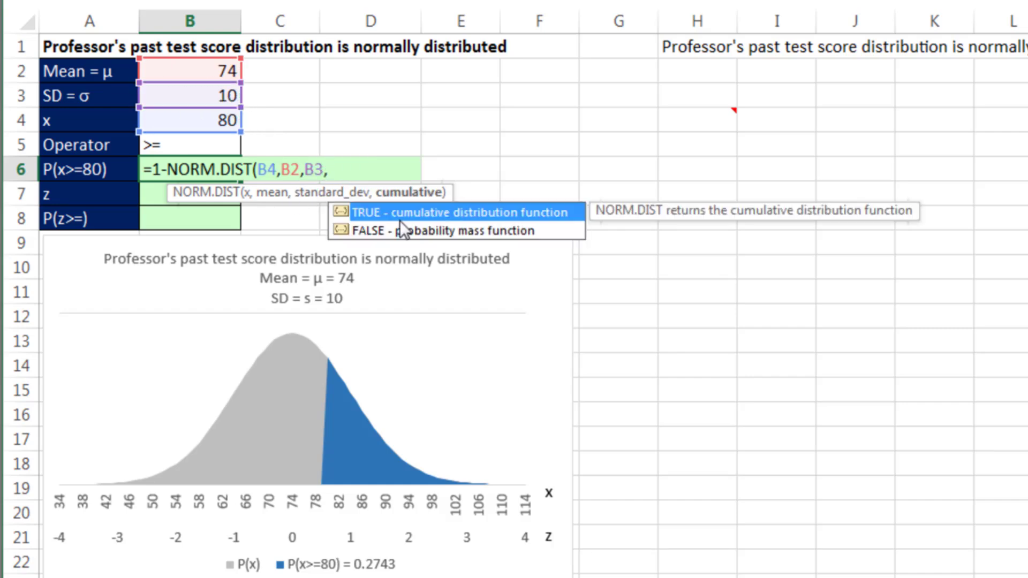
text())
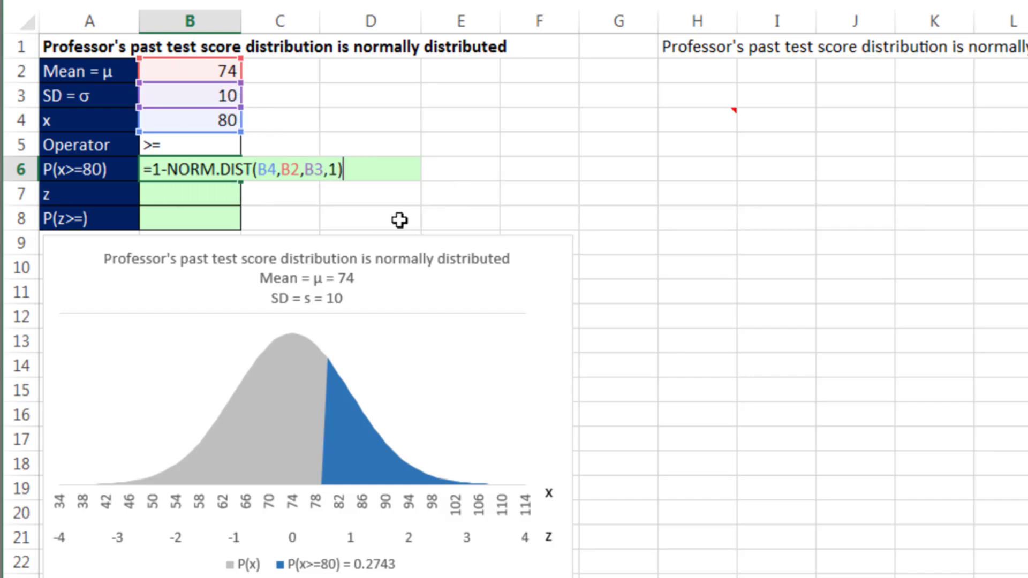
key(ctrl+Return)
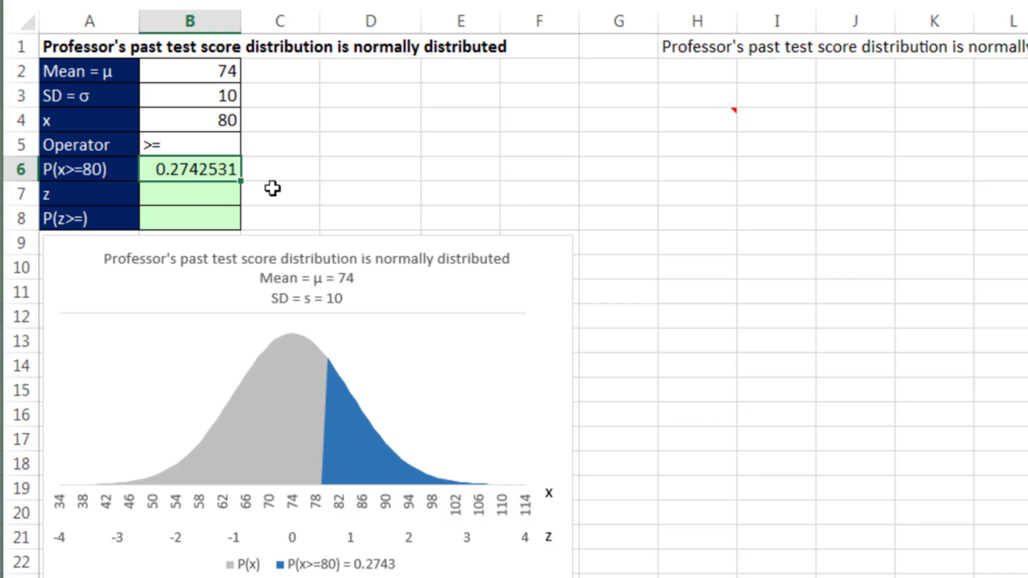
Calculate the z-score for the test score of 80 in B7 with the formula =(B4-B2)/B3
key(Down)
text(=()
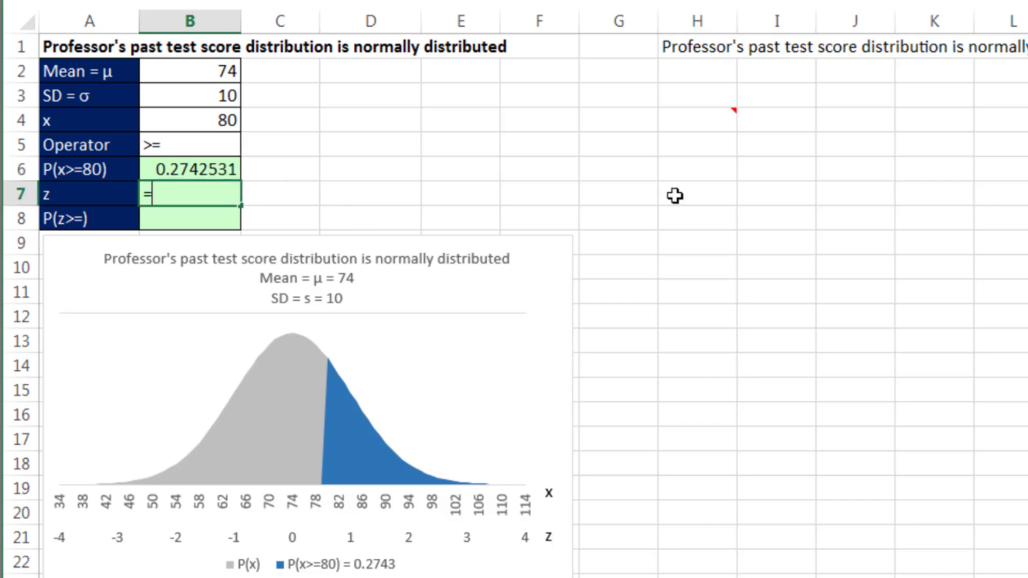
key(Up)
key(Up)
key(Up)
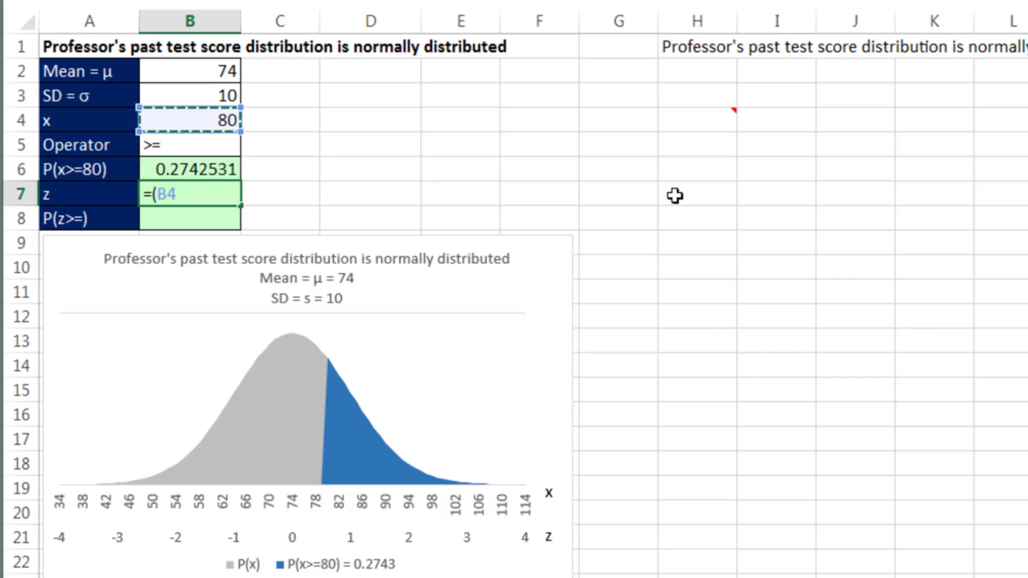
text(-)
key(Up)
key(Up)
key(Up)
key(Up)
key(Up)
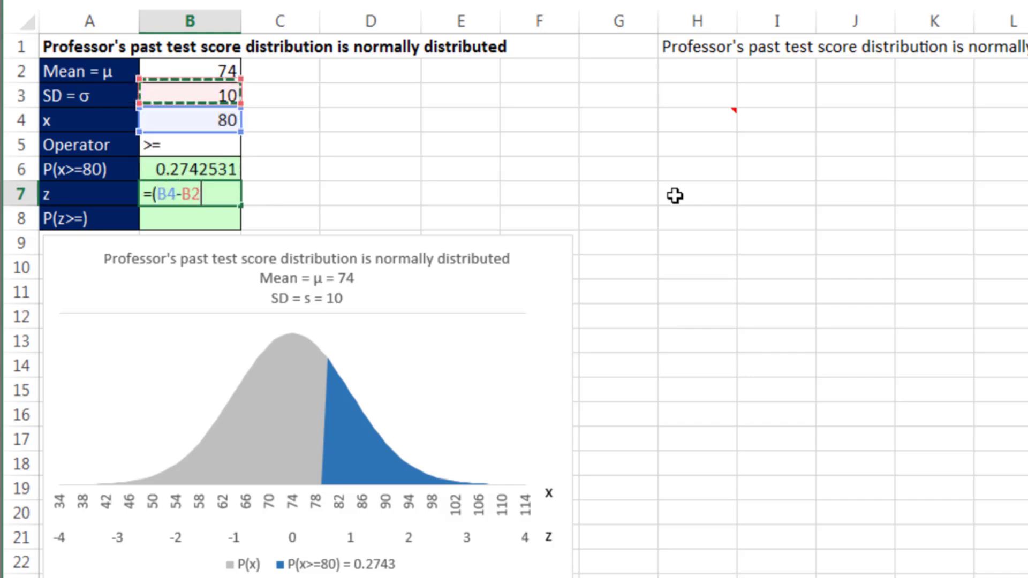
text())
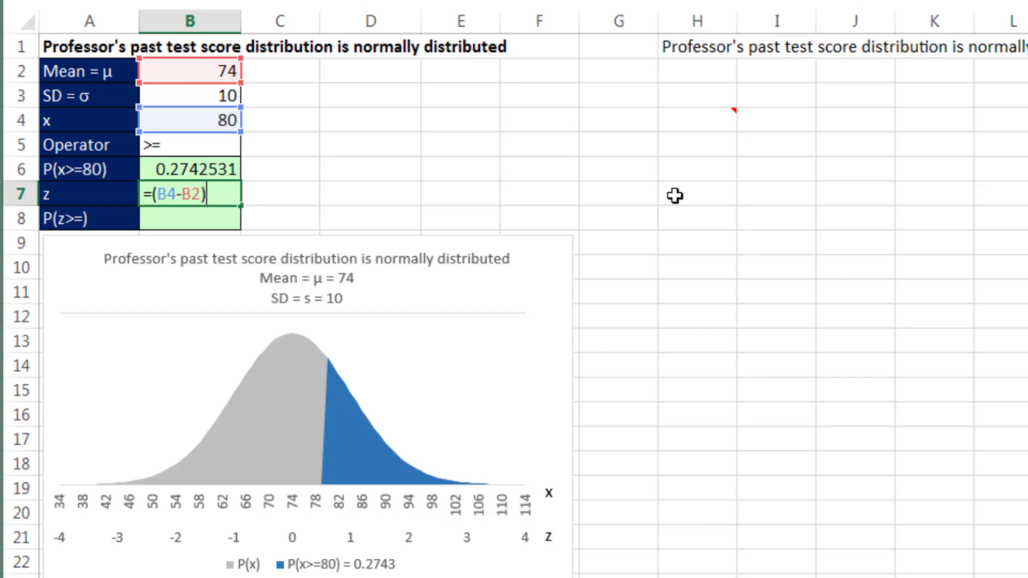
text(/)
key(Up)
key(Up)
key(Up)
key(Up)
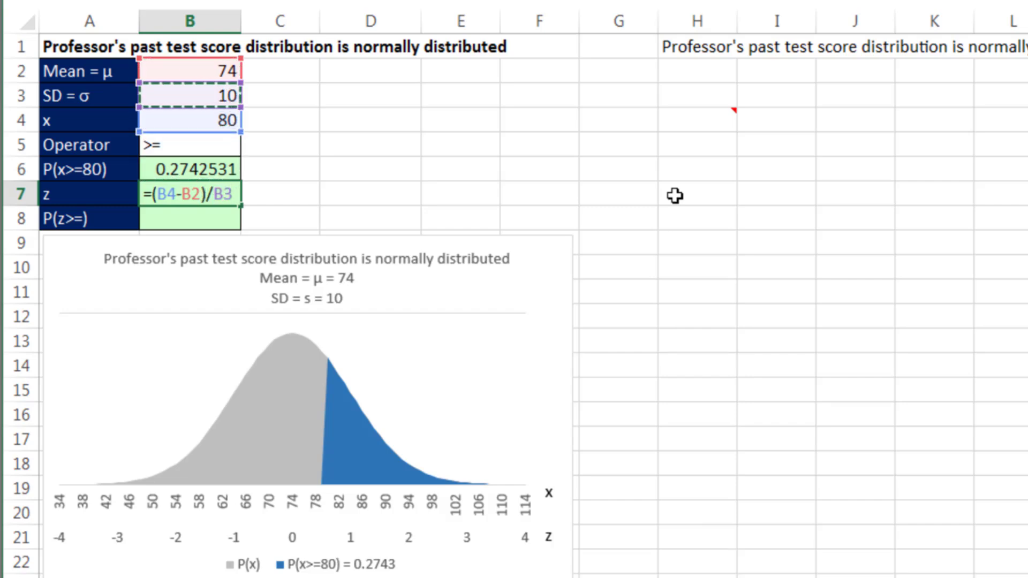
key(ctrl+Return)
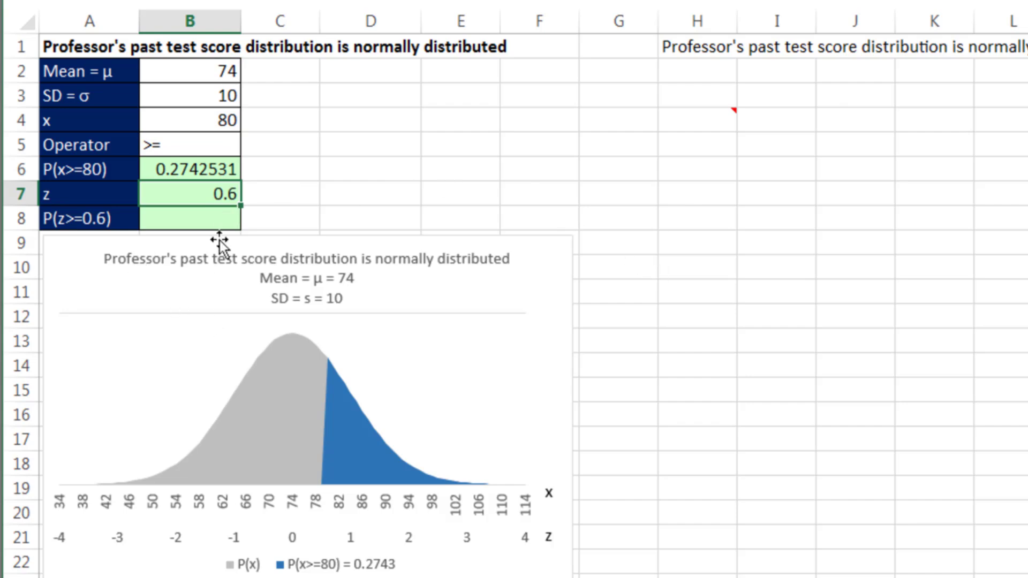
Calculate the probability of z being 0.6 or more in B8 with the formula =1-NORM.S.DIST(B7,1)
click(214, 220)
text(=)
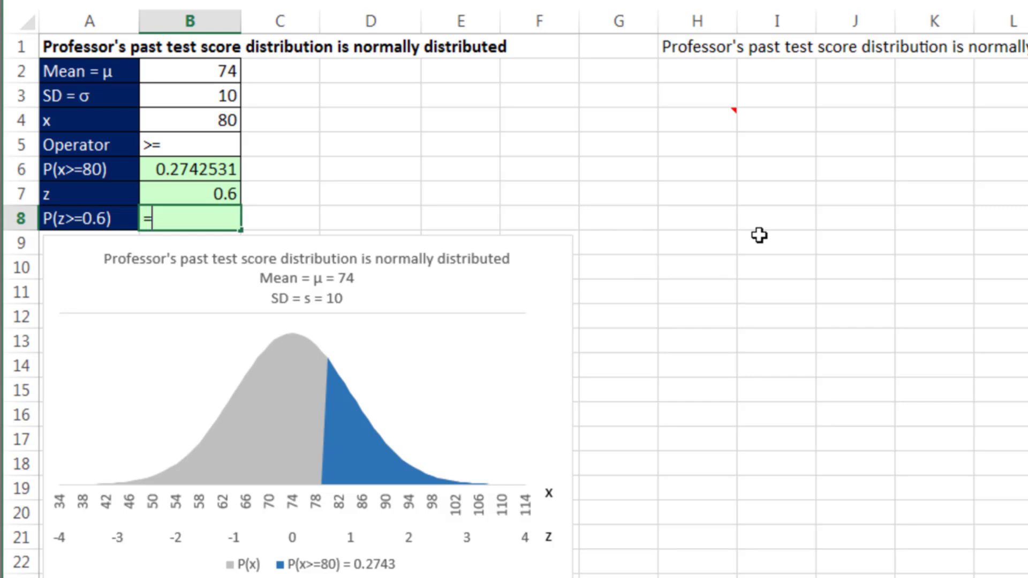
text(norm.s)
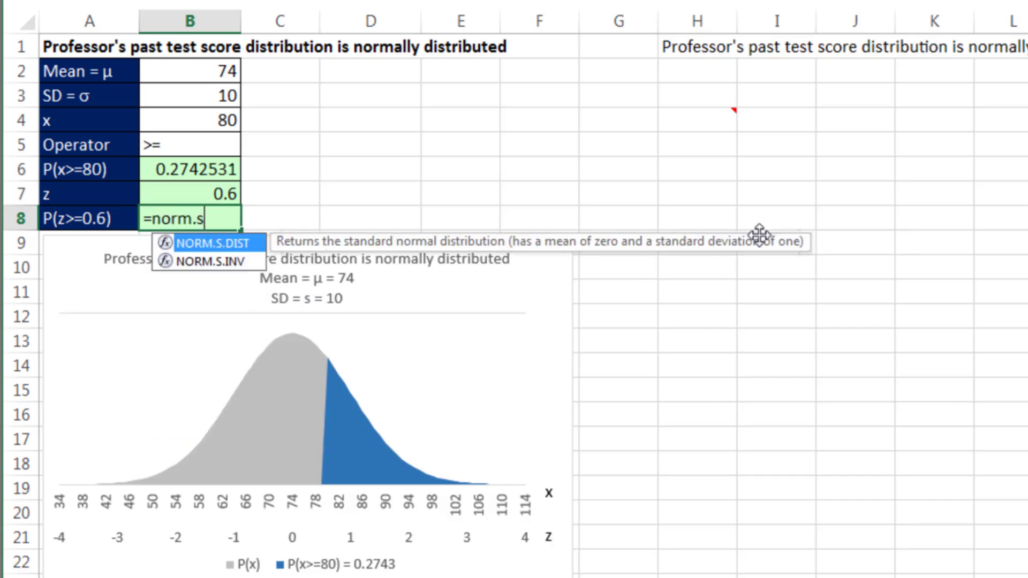
key(Tab)
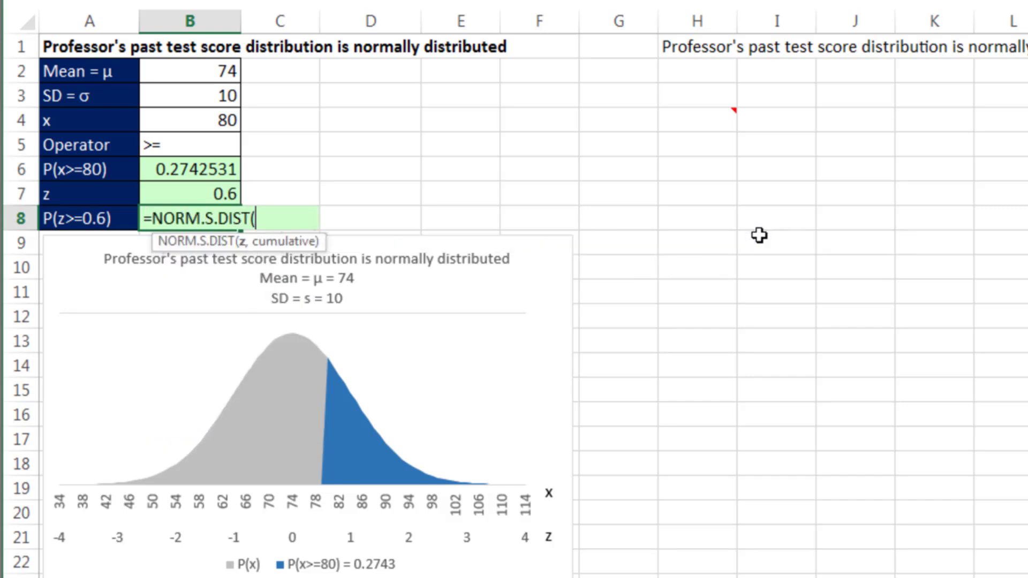
click(207, 197)
text(,)
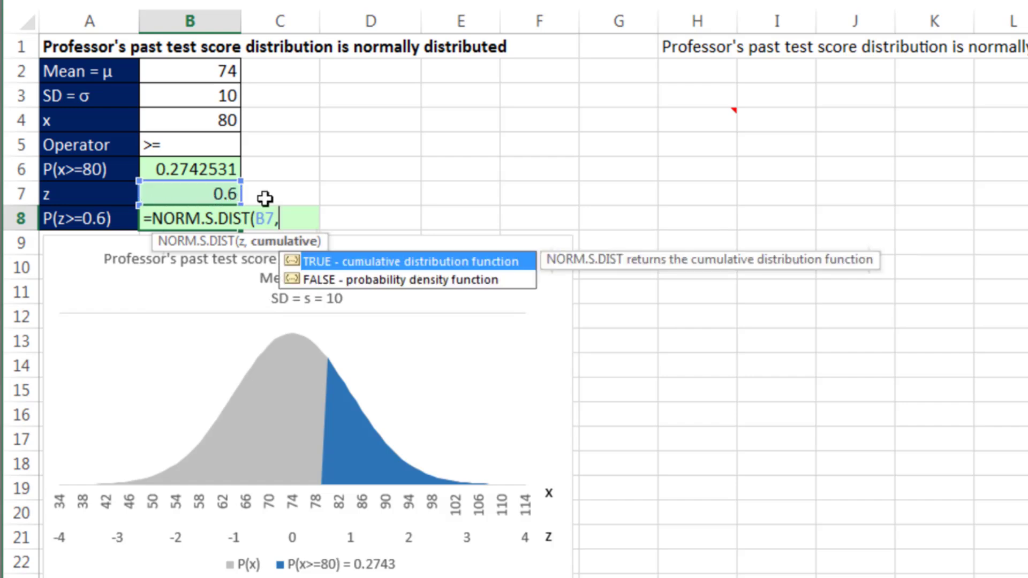
text(1)
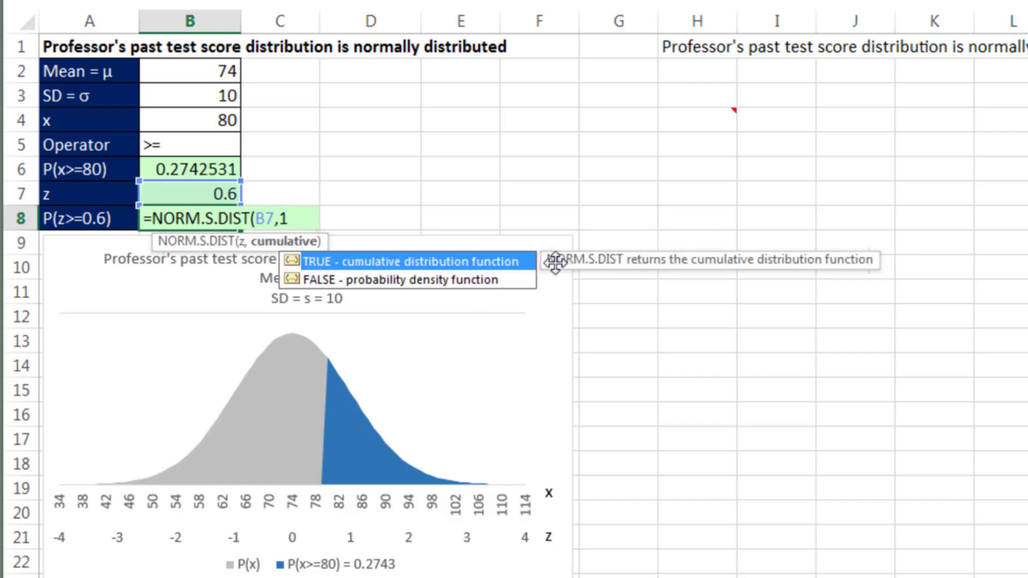
text())
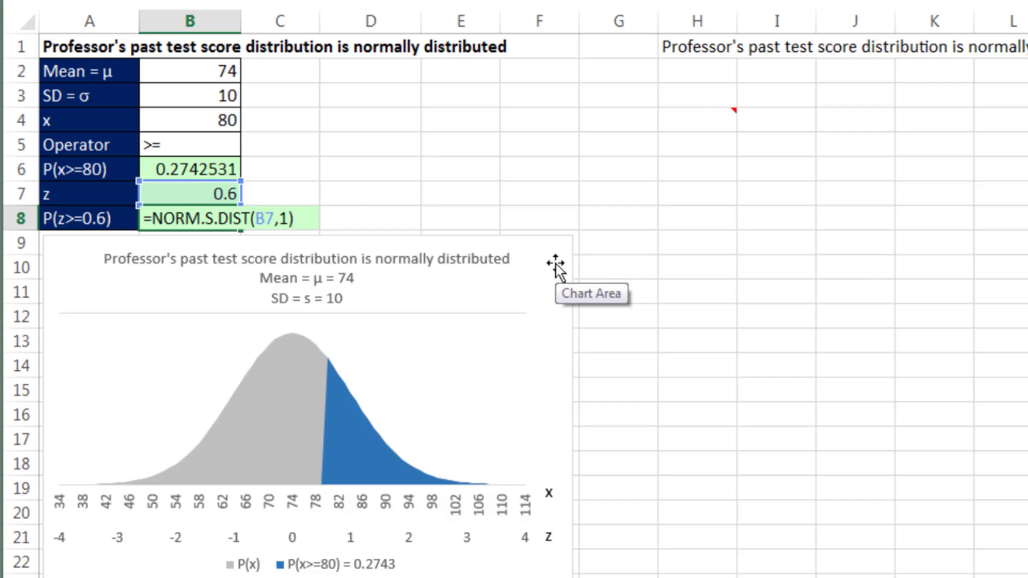
key(ctrl+Return)
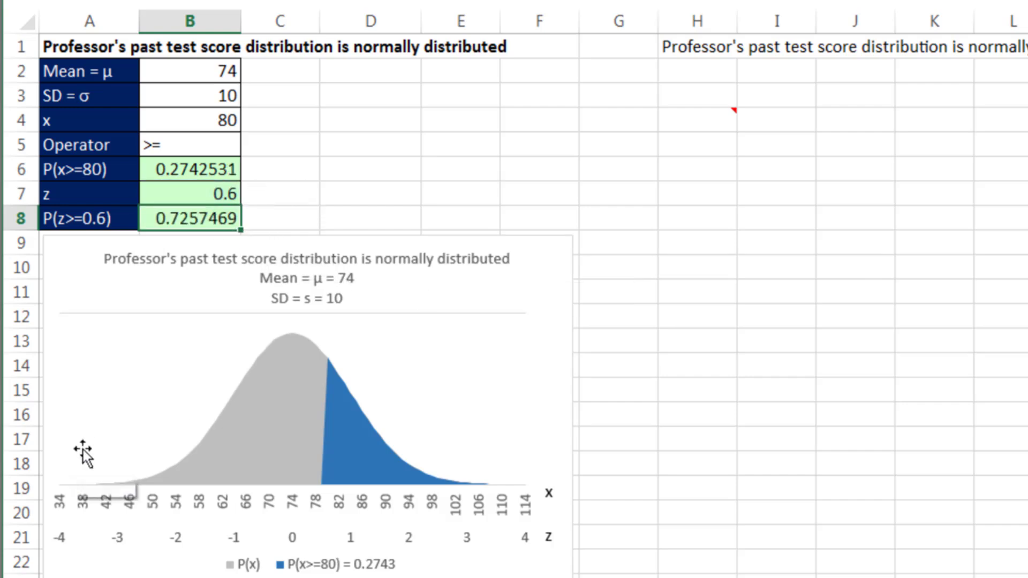
key(F2)
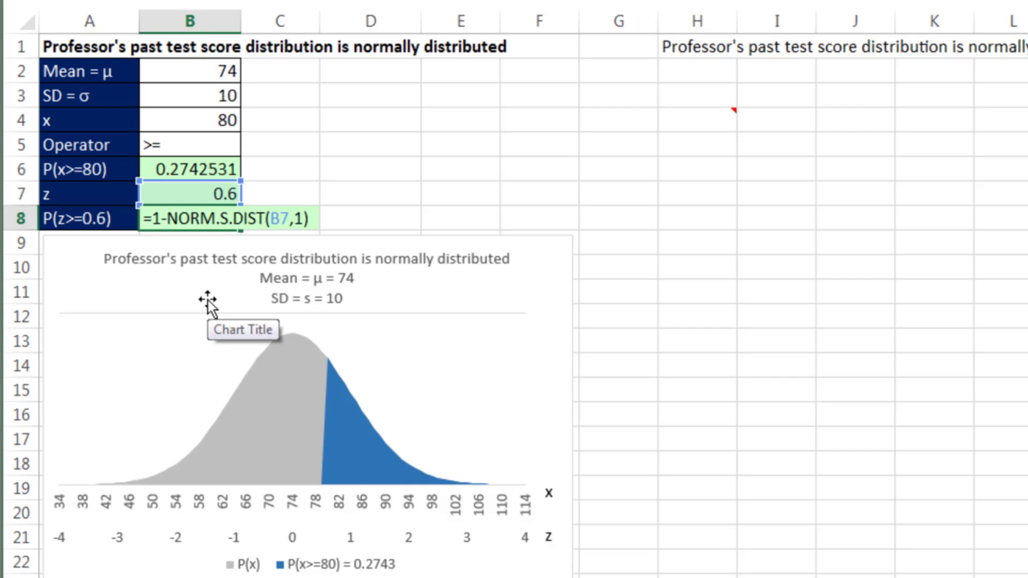
key(ctrl+Return)
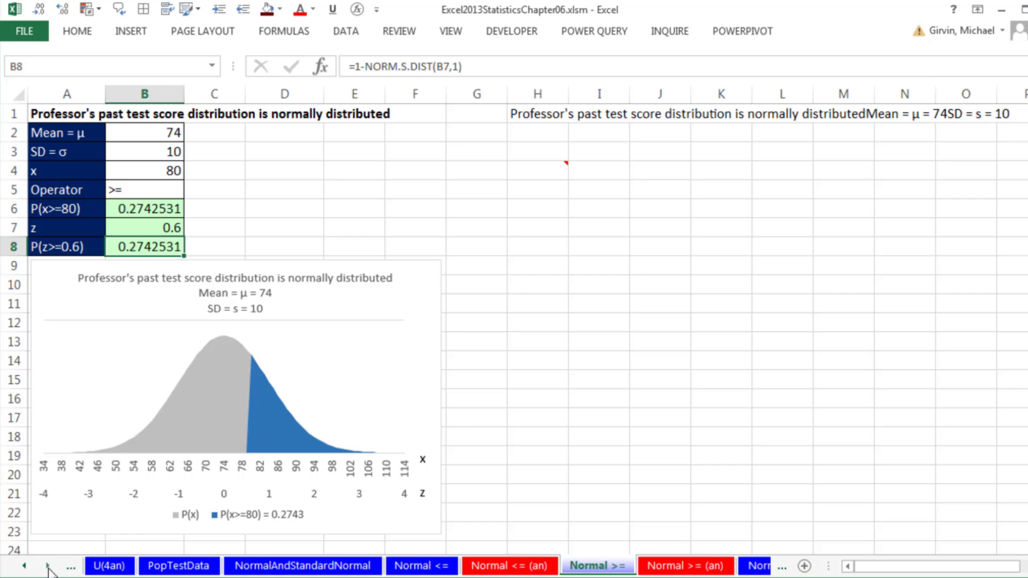
Open the Normal Between sheet and select cell H4, which carries a comment
click(48, 566)
click(48, 566)
click(48, 566)
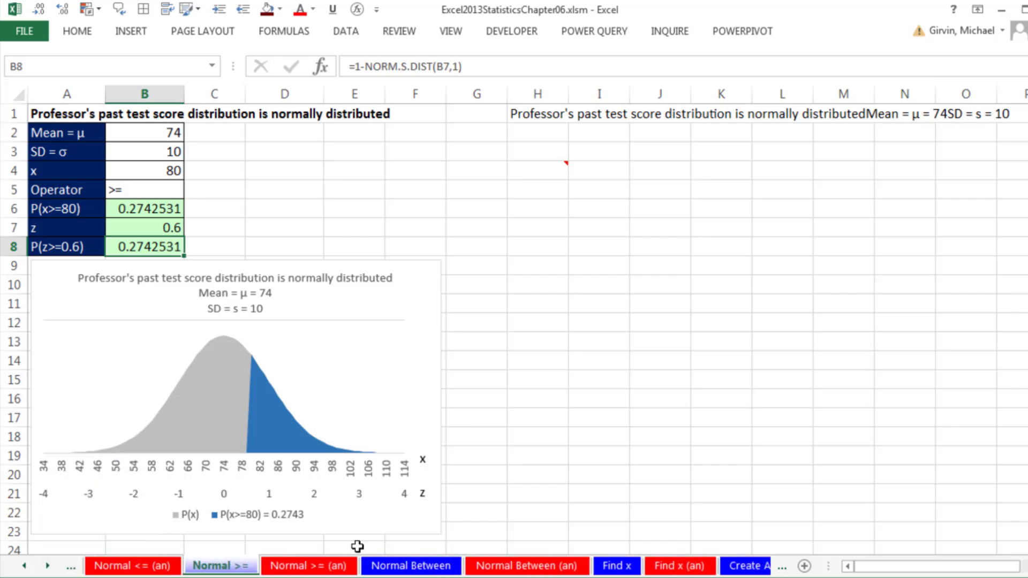
click(408, 567)
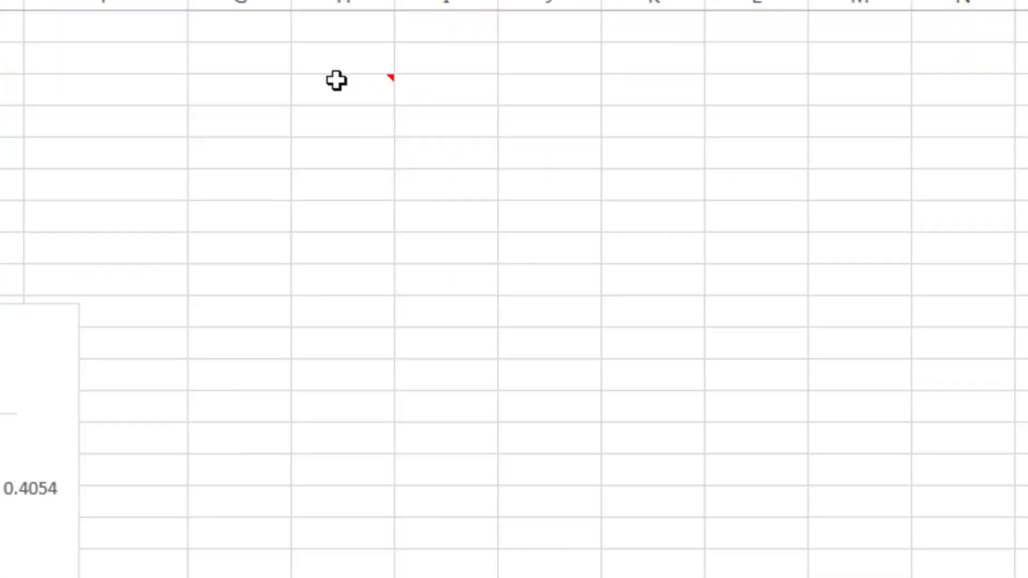
click(605, 146)
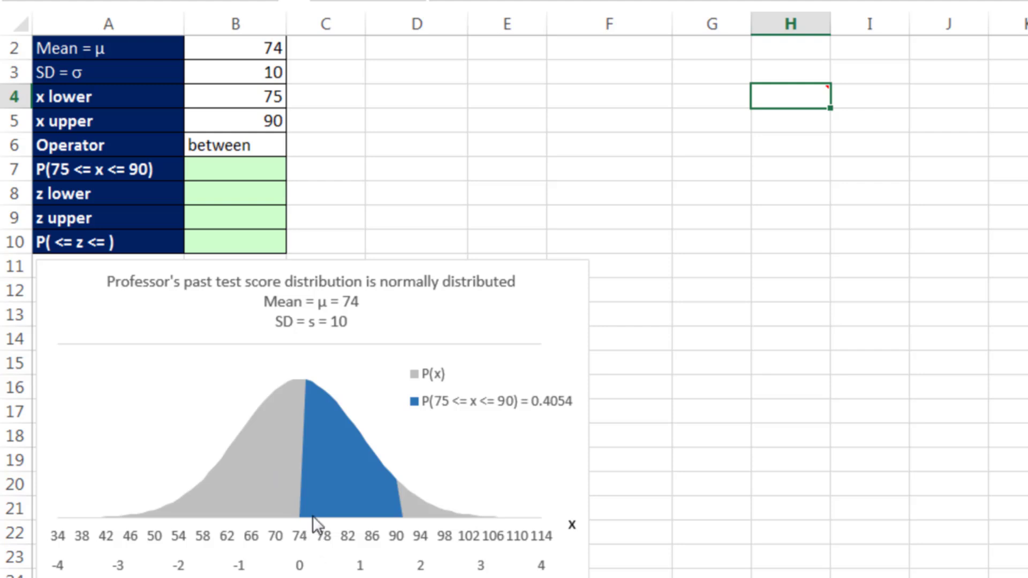
Calculate the cumulative probability up to the upper score of 90 in B7 with the formula =NORM.DIST(B5,B2,B3,1)
click(249, 170)
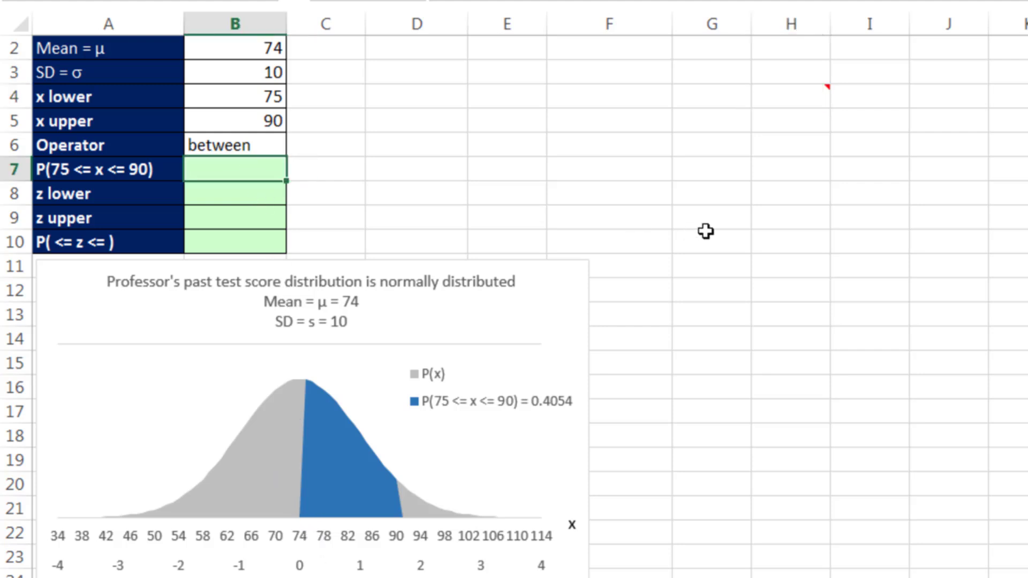
text(=nor)
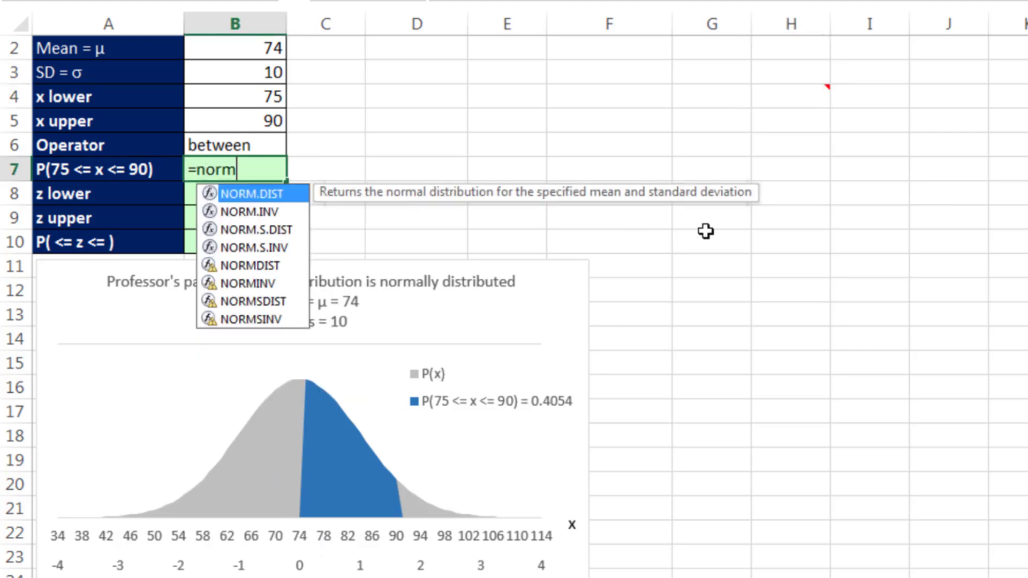
text(m)
key(Tab)
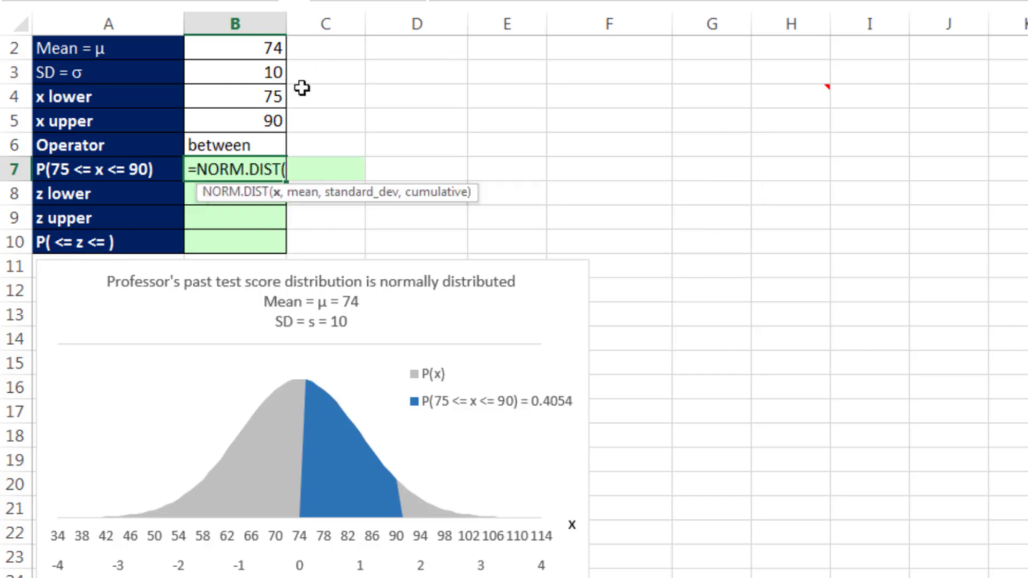
click(275, 127)
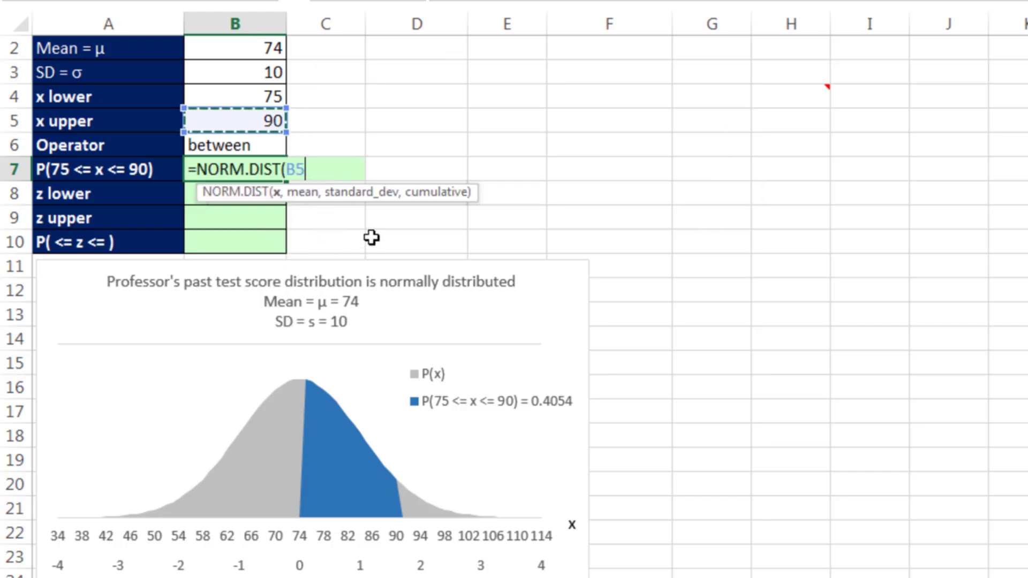
text(,)
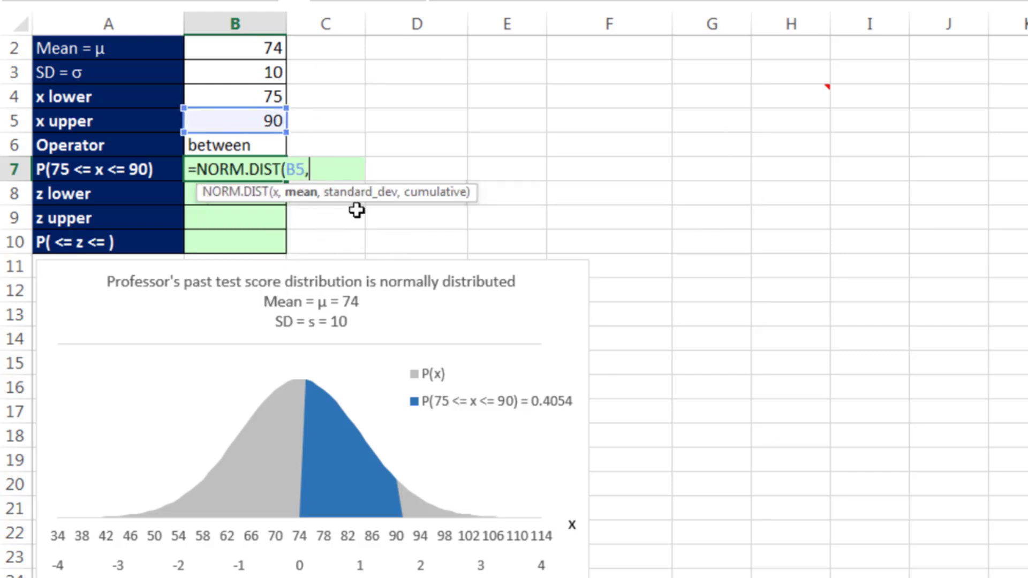
click(260, 47)
text(,)
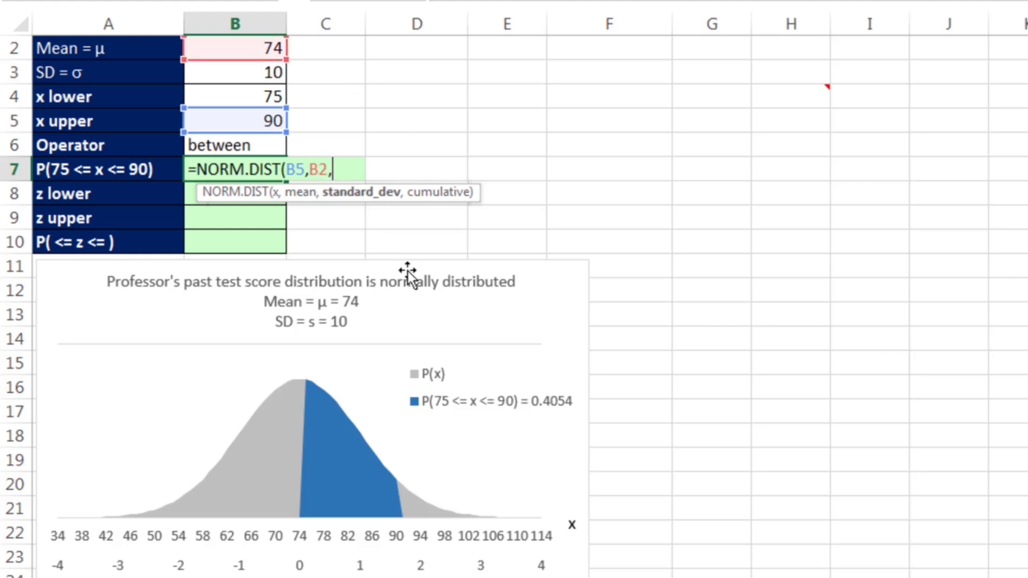
click(268, 69)
text(,)
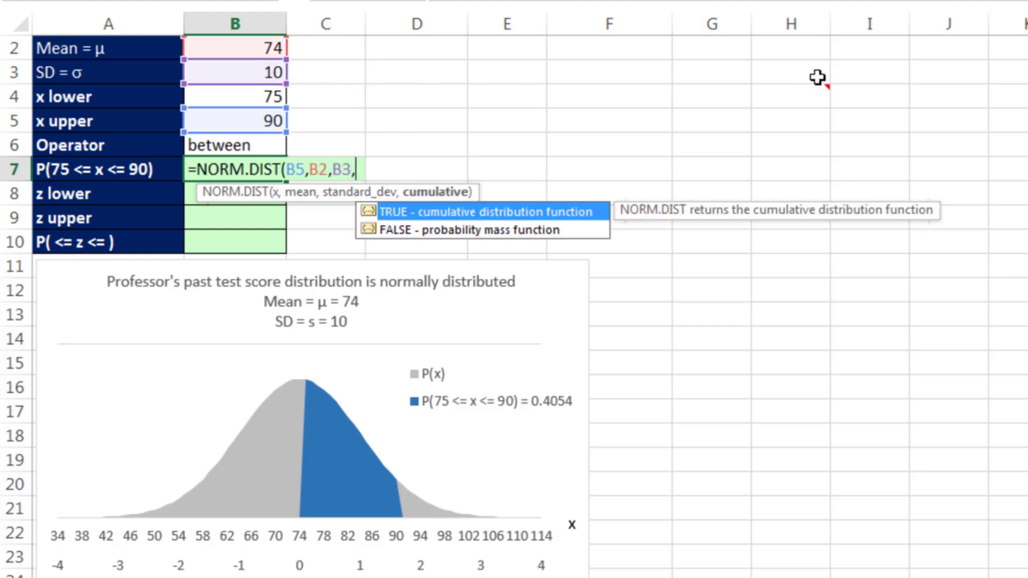
text(1))
key(ctrl+Return)
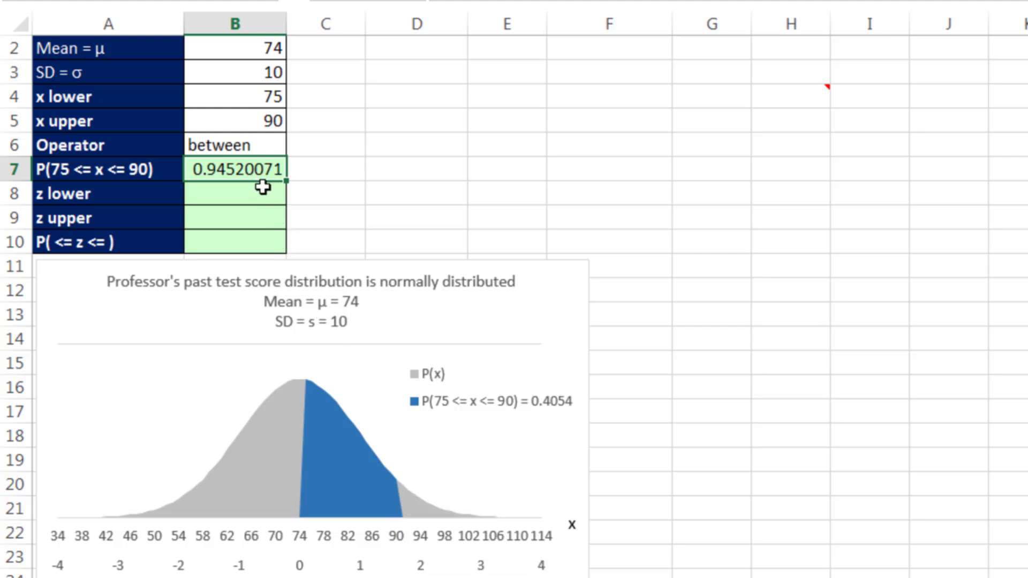
Extend the B7 formula by subtracting the cumulative probability up to the lower score, NORM.DIST(B4,B2,B3,1)
key(F2)
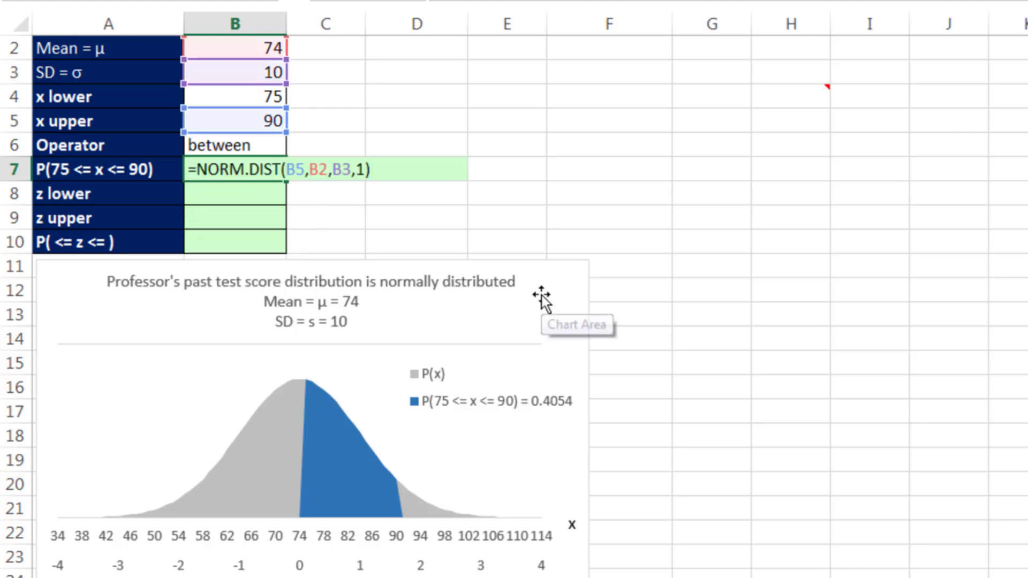
text(-norm)
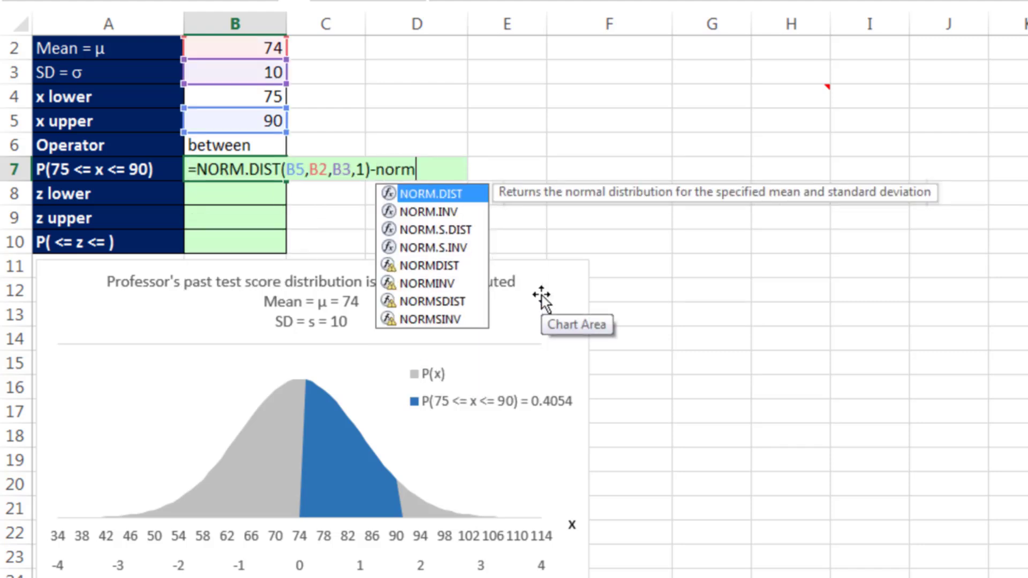
key(Tab)
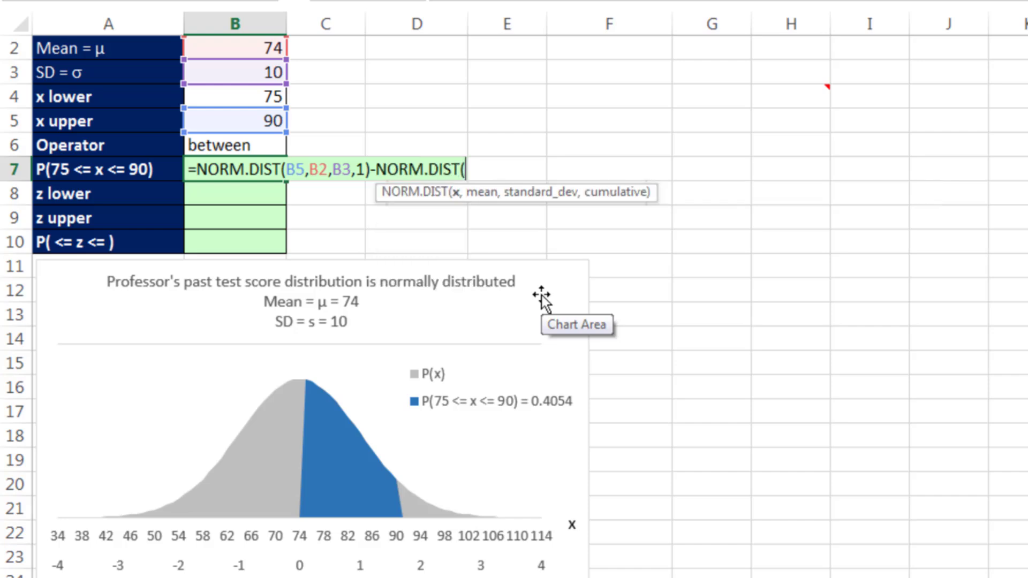
click(254, 97)
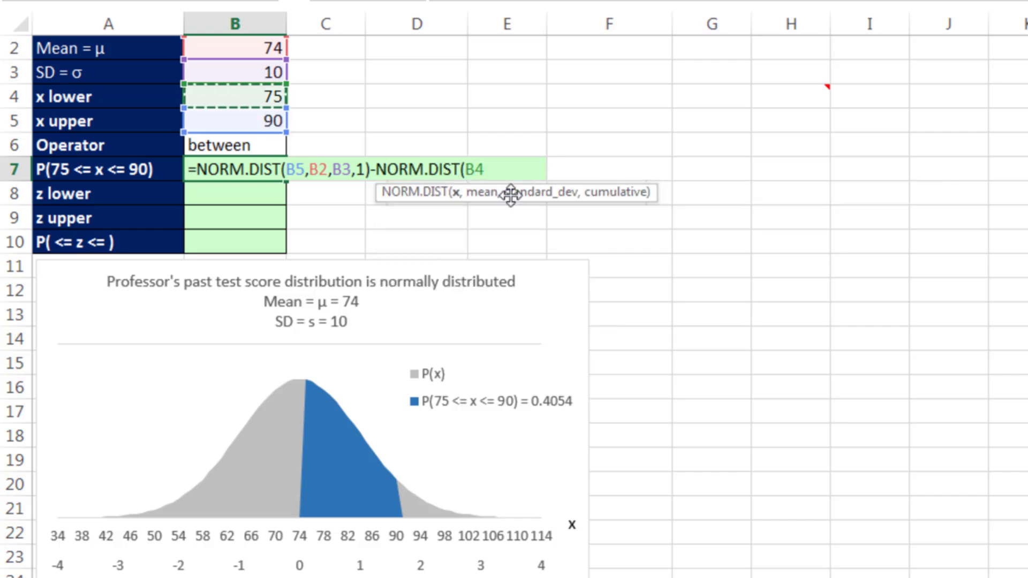
text(,)
click(271, 49)
text(,)
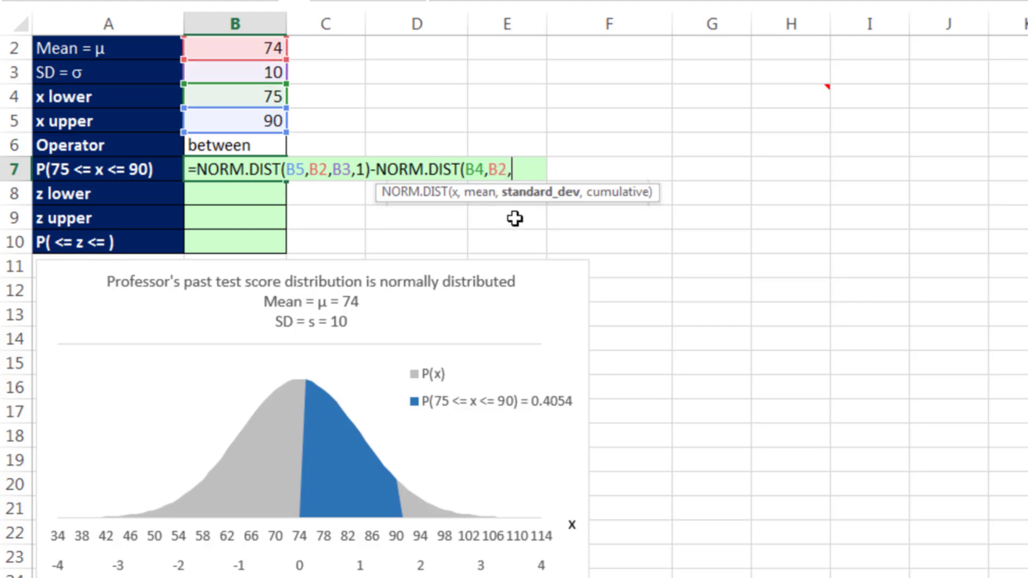
click(256, 74)
text(,)
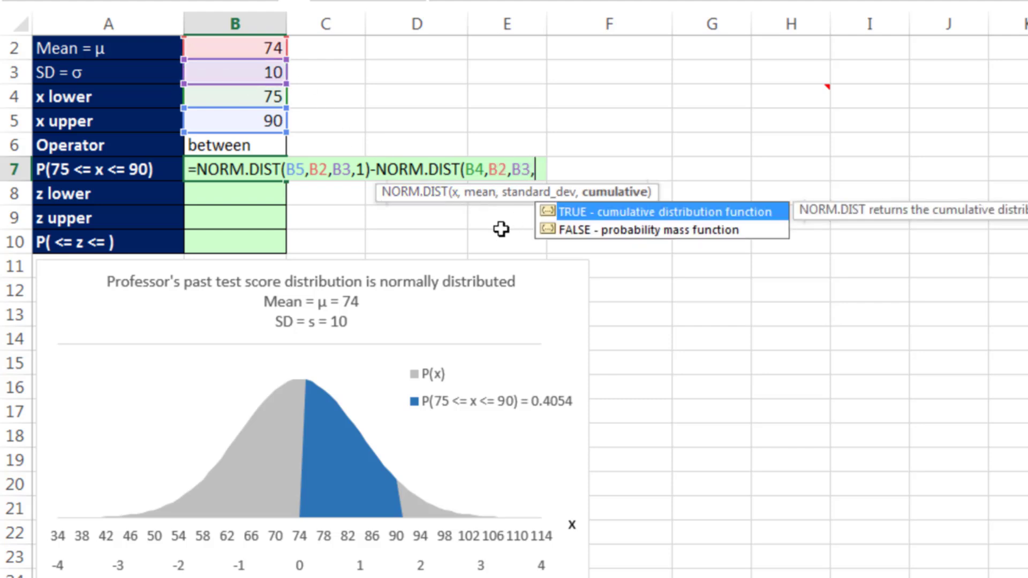
text(1))
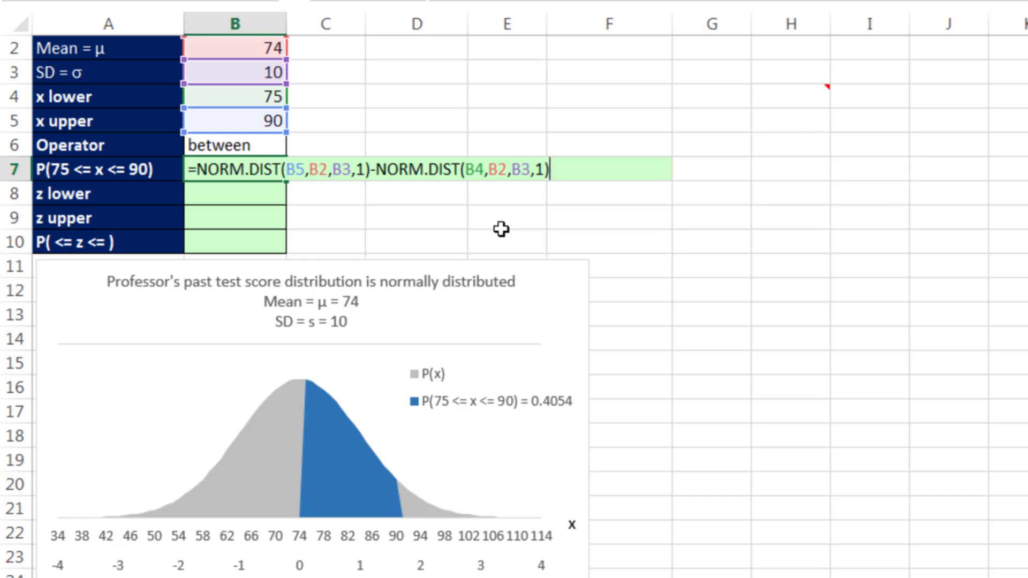
key(ctrl+Return)
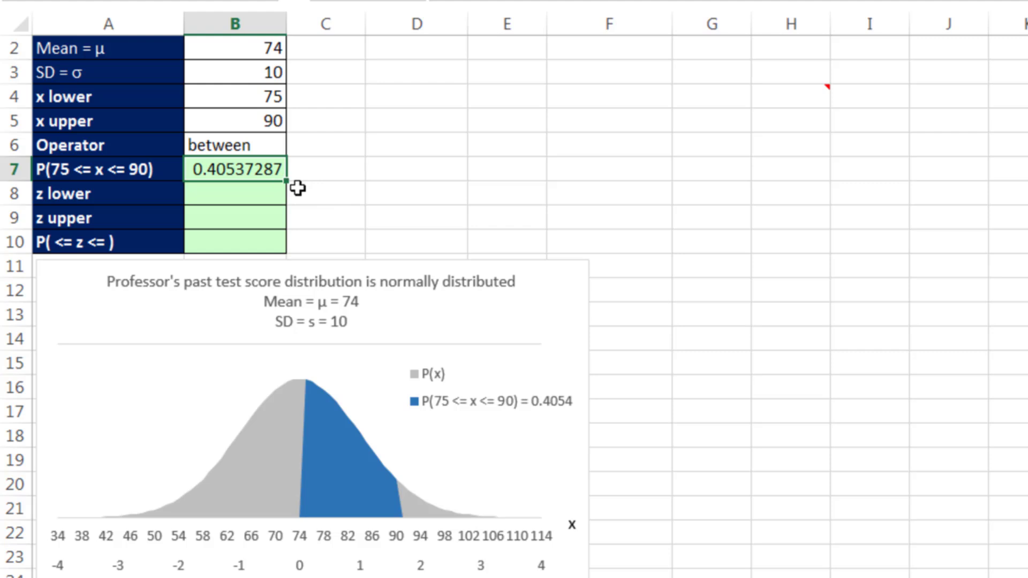
Calculate the lower z-score in B8 with the formula =(B4-$B$2)/$B$3 and copy it down to B9 for the upper z-score
click(271, 196)
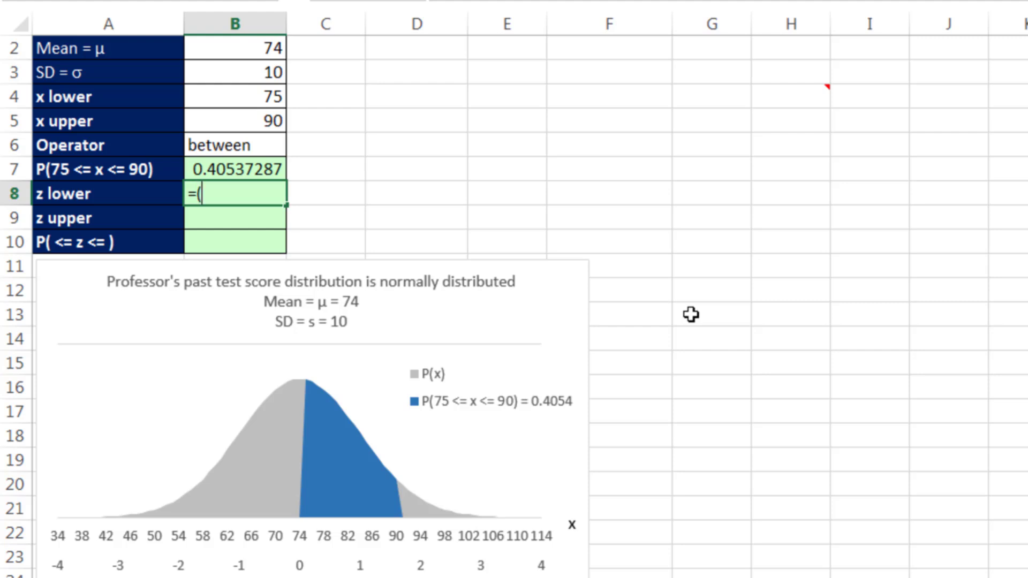
text(=()
key(Up)
key(Up)
key(Up)
key(Up)
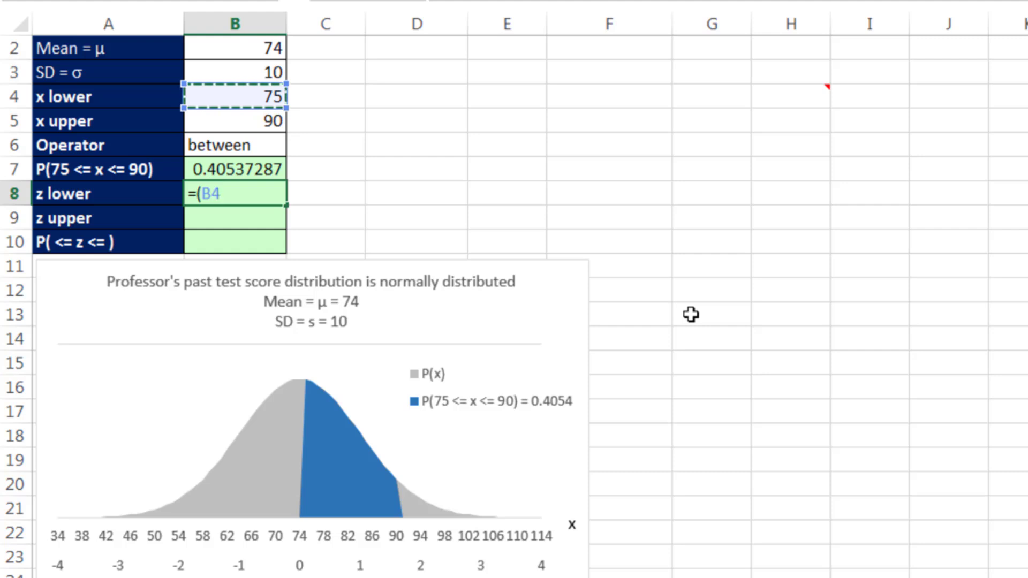
text(-)
key(Up)
key(Up)
key(Up)
key(Up)
key(Up)
key(Up)
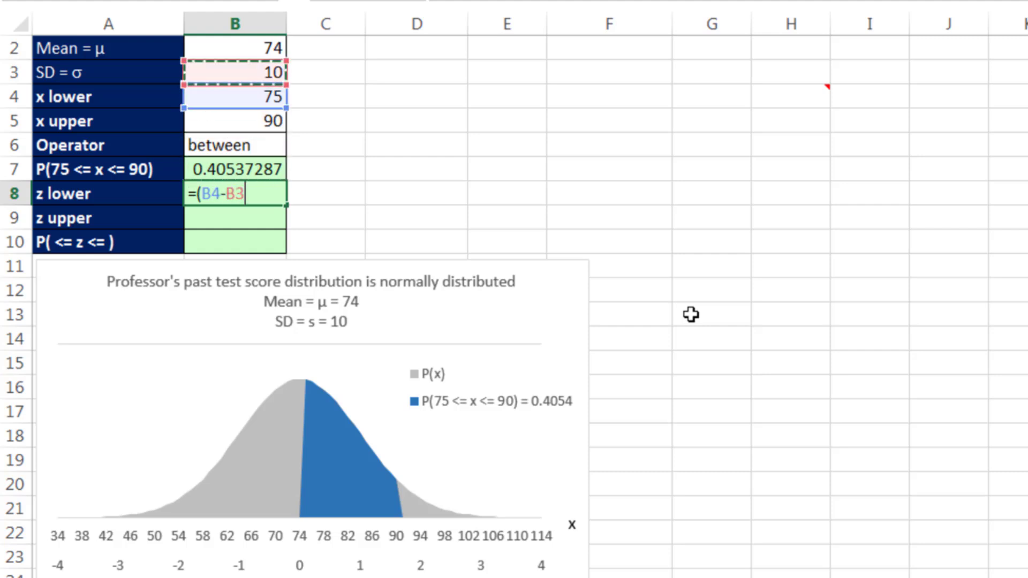
key(F4)
text())
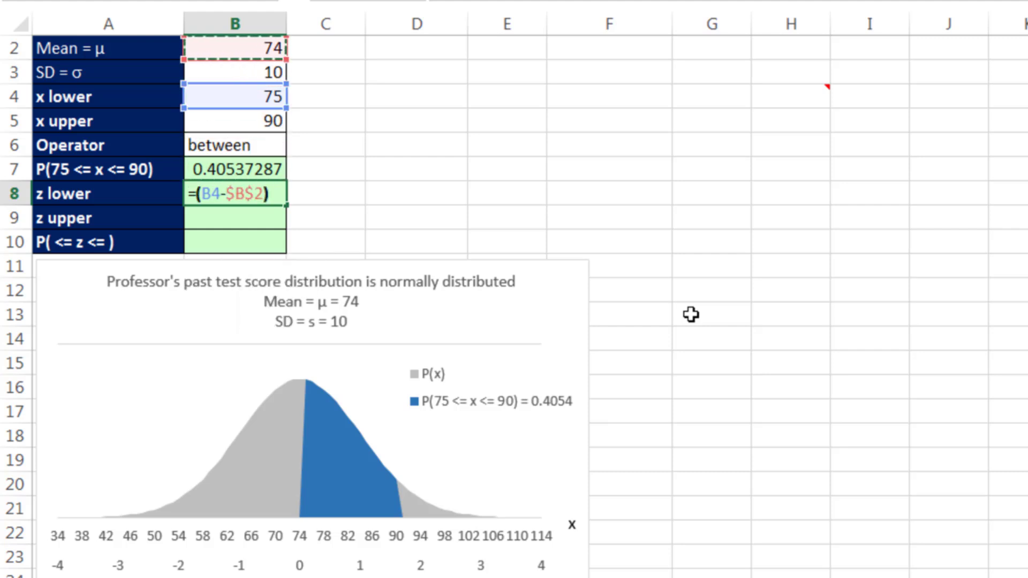
text(/)
key(Up)
key(Up)
key(Up)
key(Up)
key(Up)
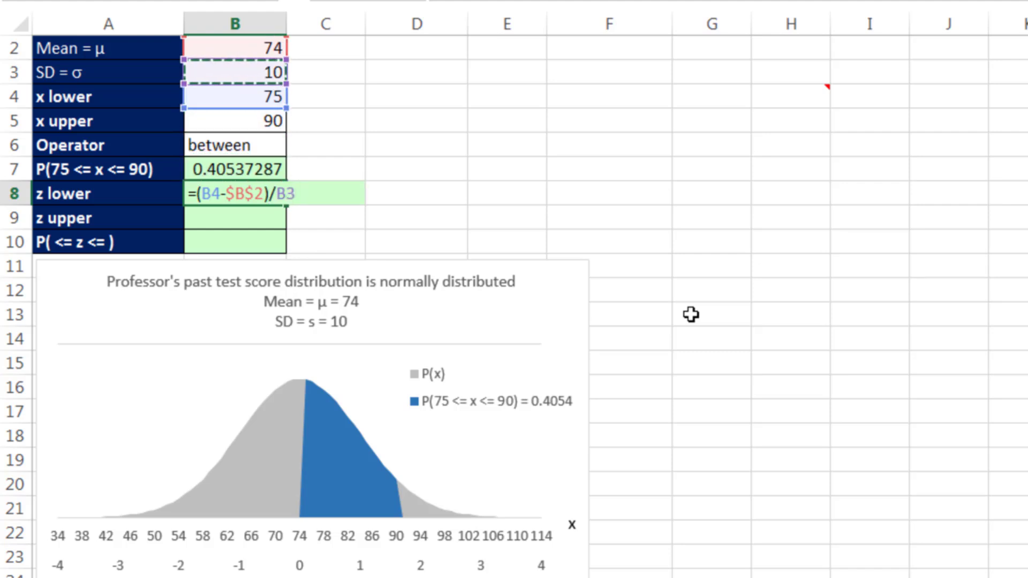
key(F4)
key(ctrl+Return)
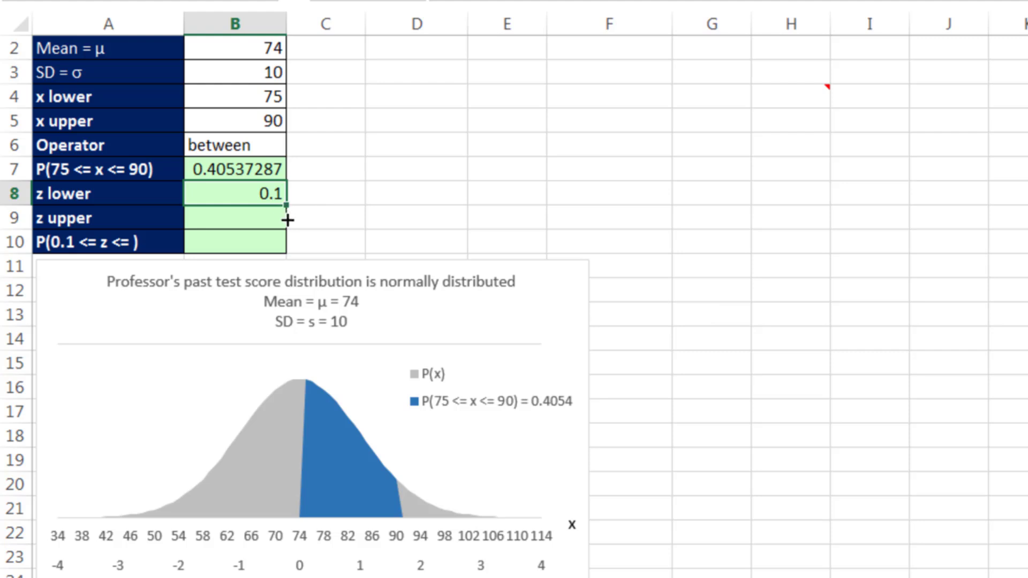
drag(287, 221, 287, 230)
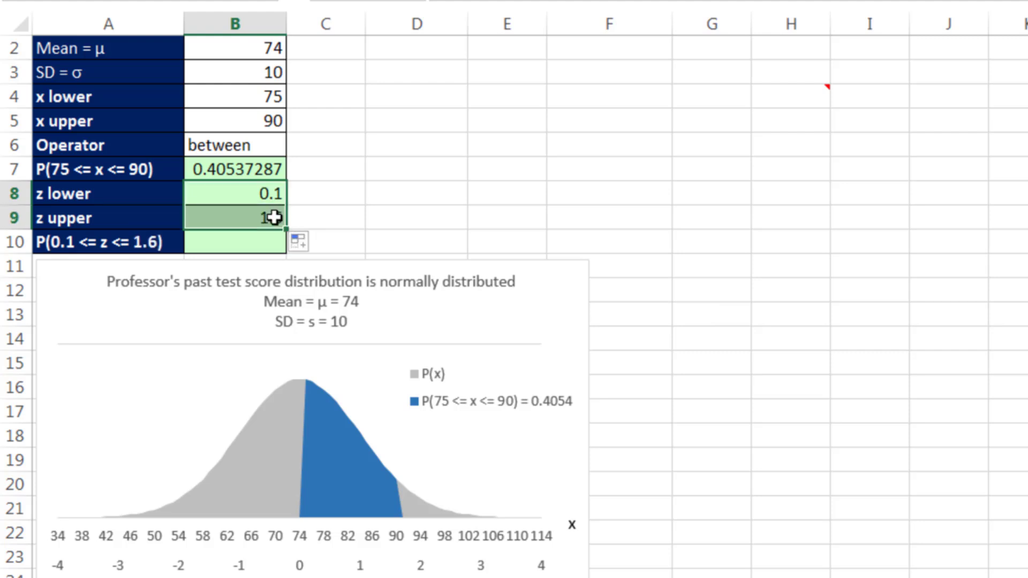
Check the copied z upper formula in B9 and calculate its cumulative probability in B10 with =NORM.S.DIST(B9,1)
double_click(256, 219)
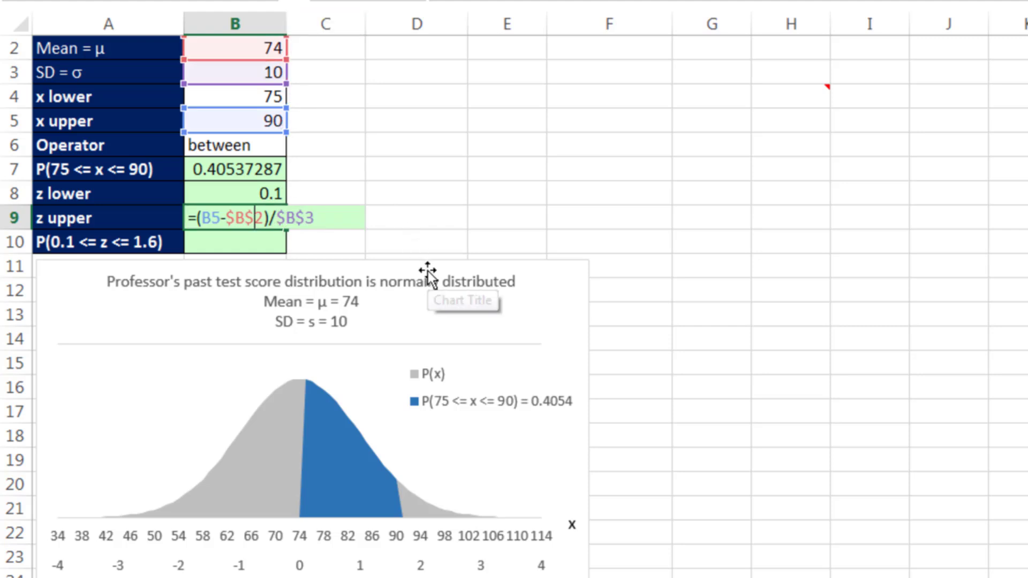
key(Escape)
key(Down)
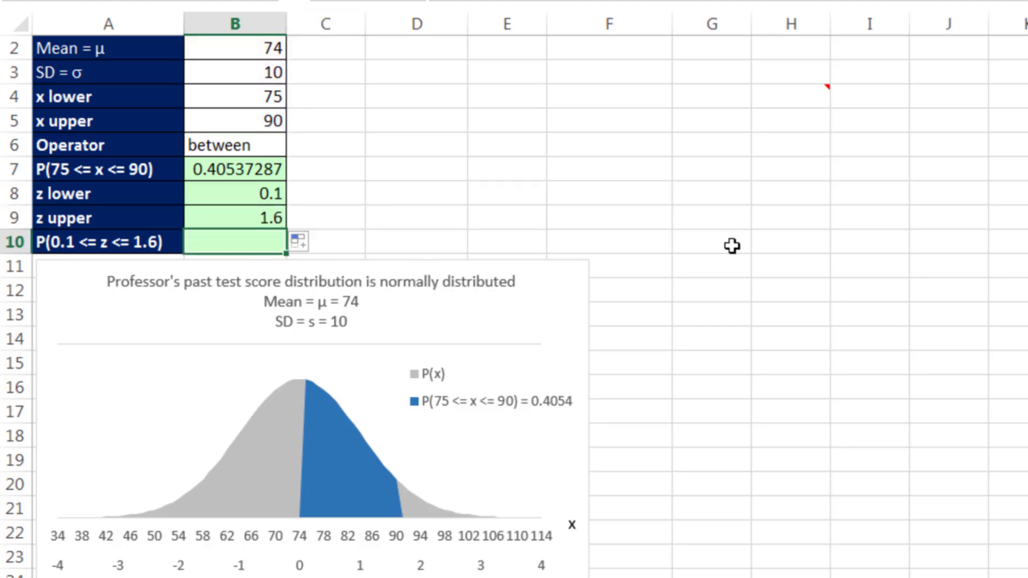
text(=nor)
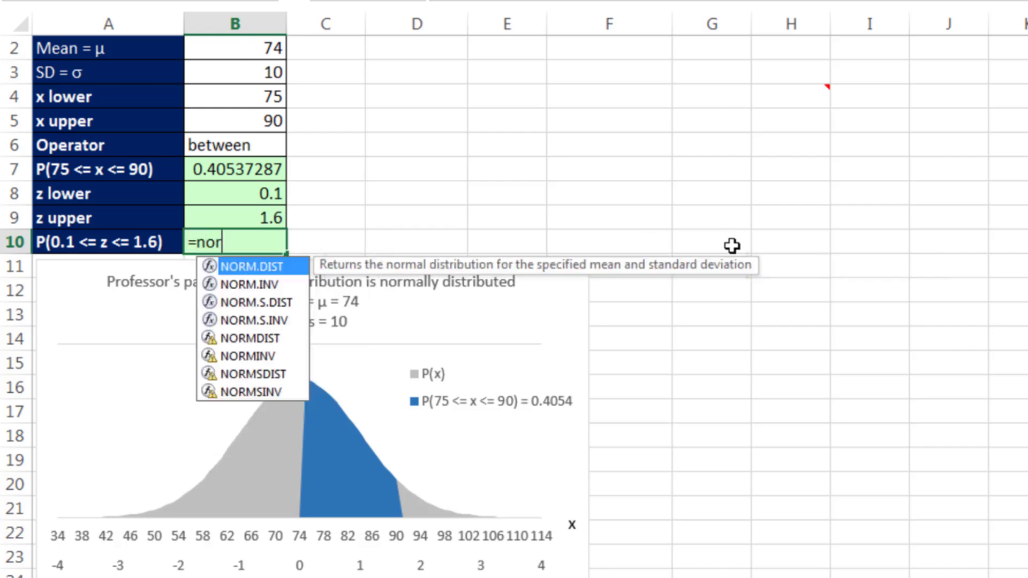
text(m.s)
key(Tab)
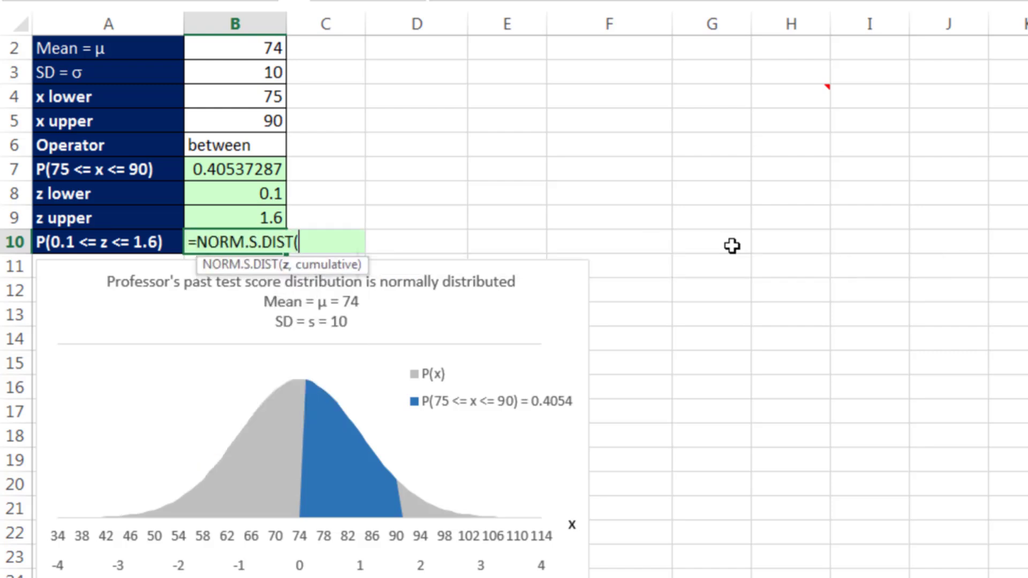
click(248, 222)
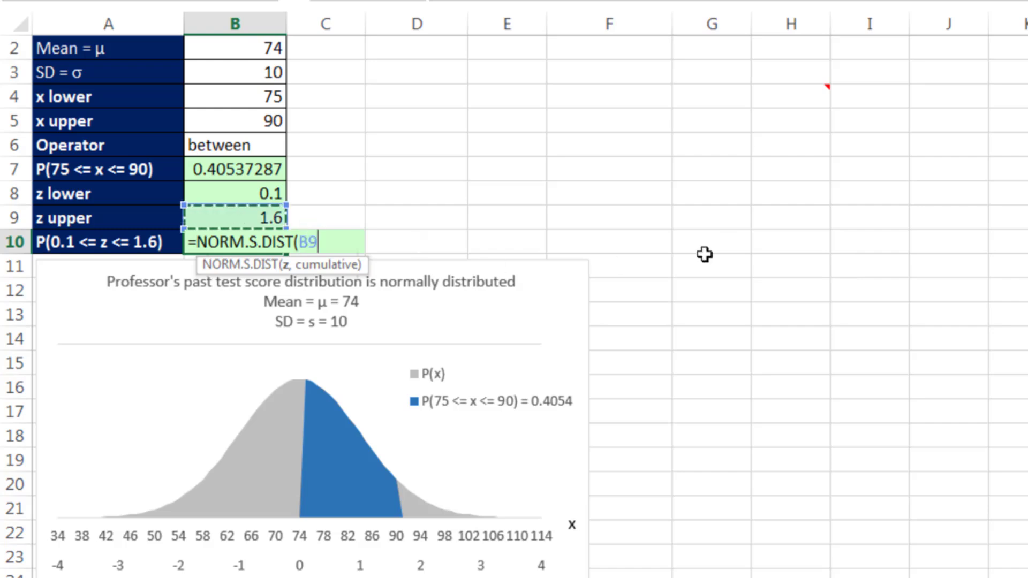
text(,1)
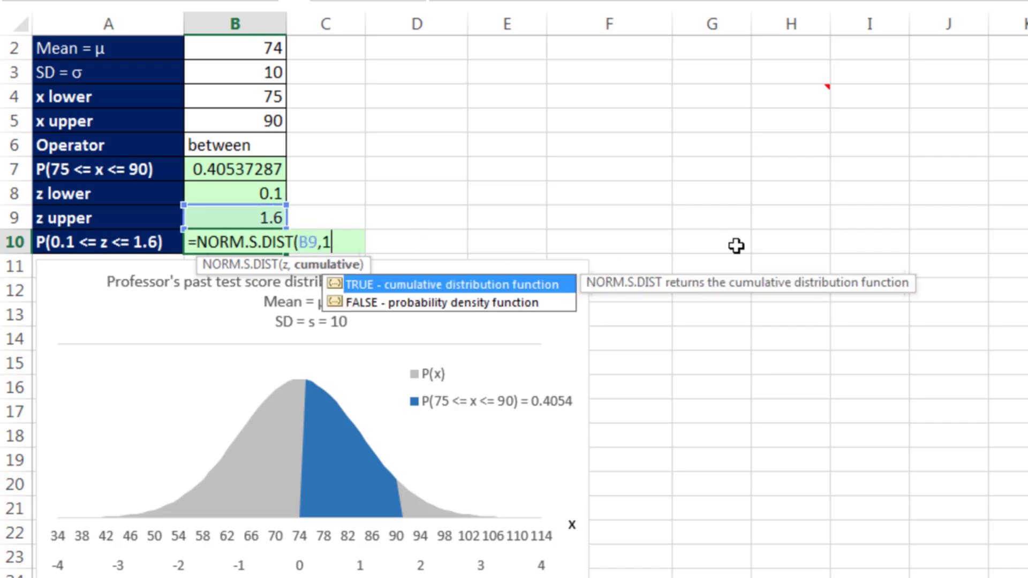
text())
key(ctrl+Return)
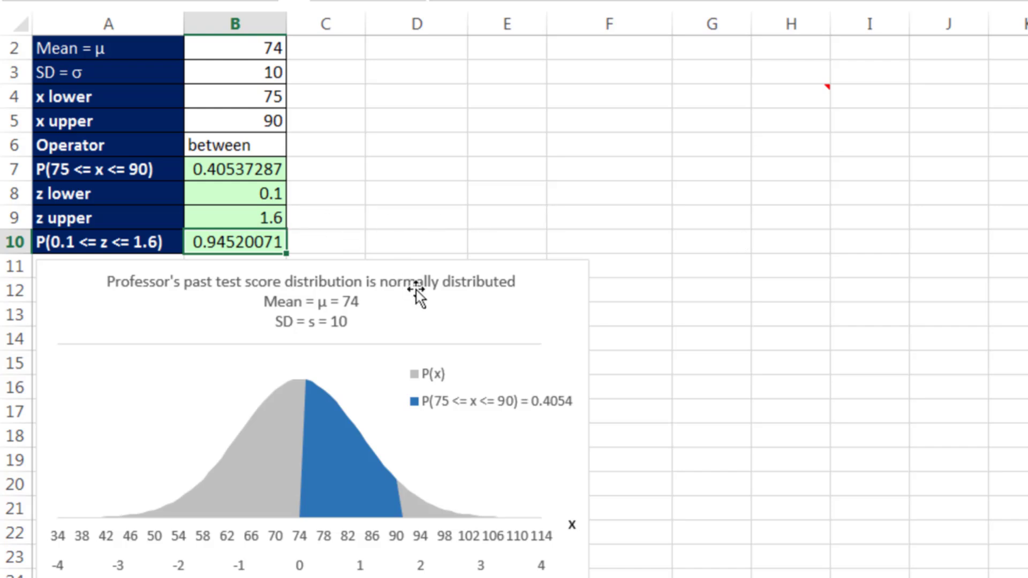
Extend the B10 formula by subtracting the cumulative probability of the lower z-score, NORM.S.DIST(B8,1)
key(F2)
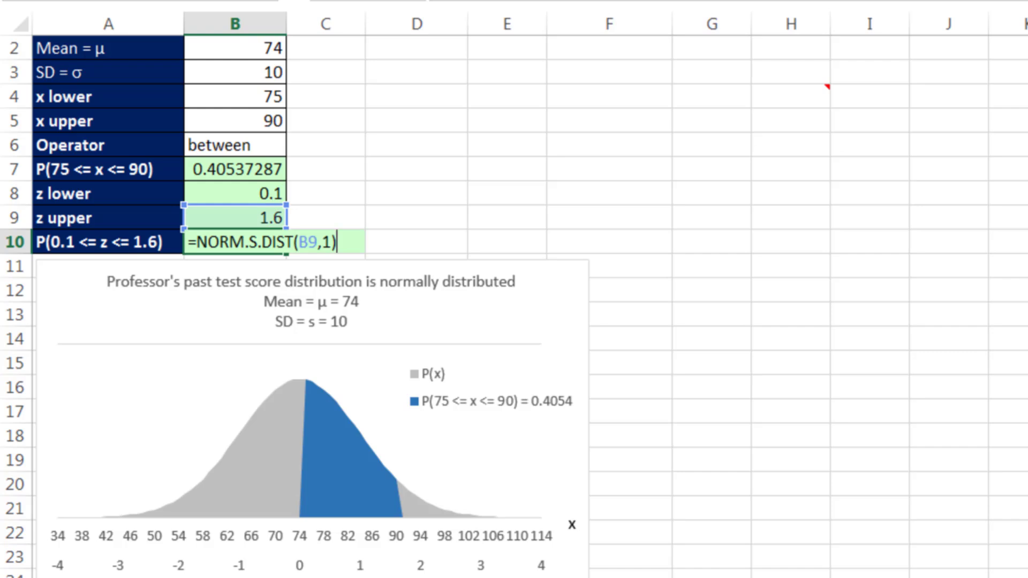
text(-norm.s)
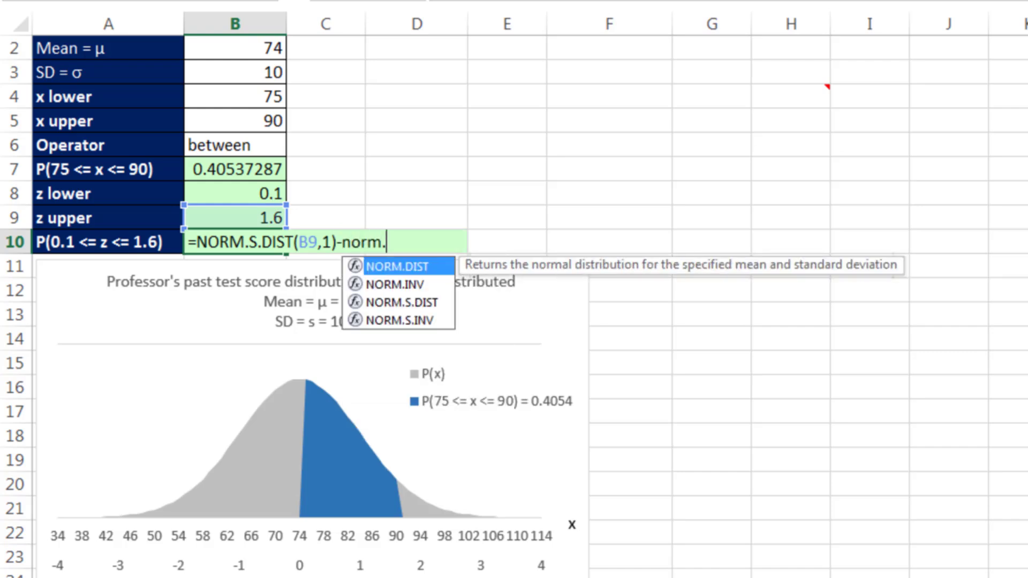
key(Tab)
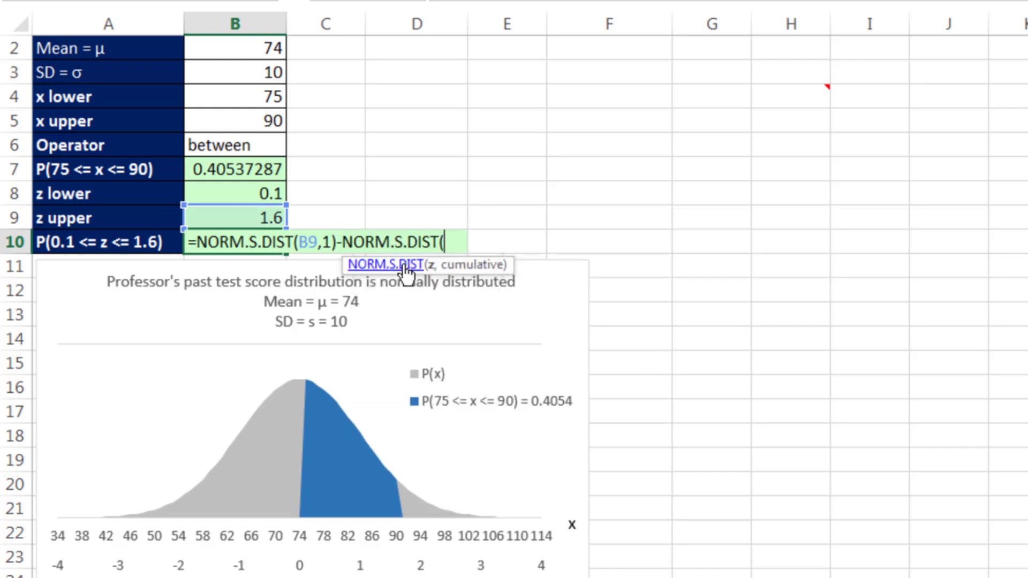
click(250, 195)
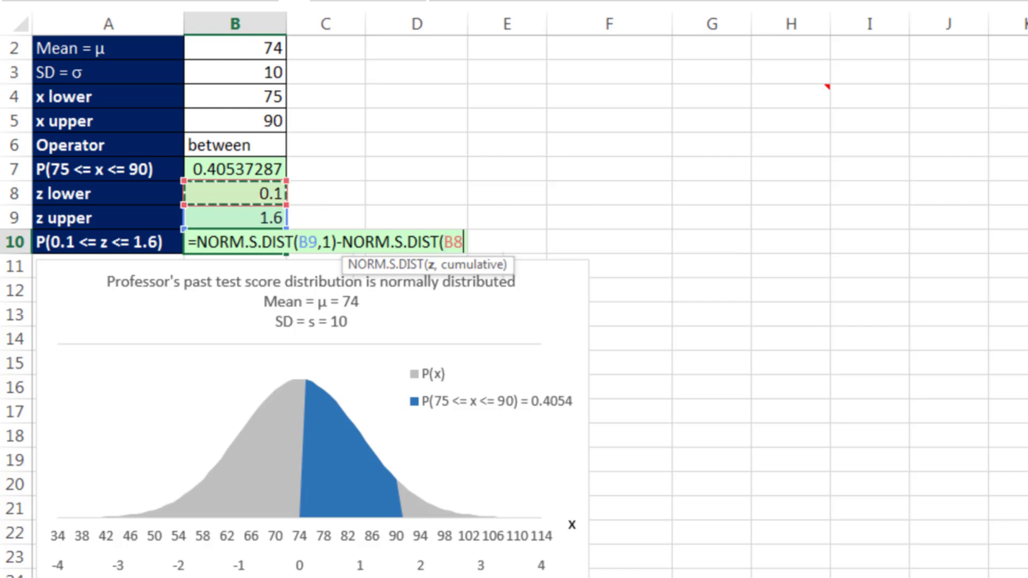
text(,1))
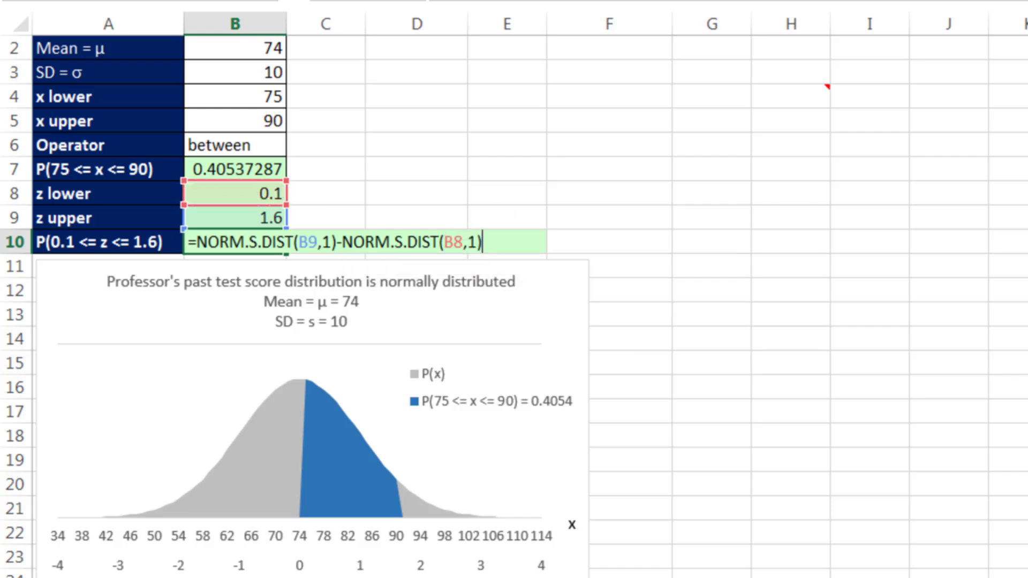
key(ctrl+Return)
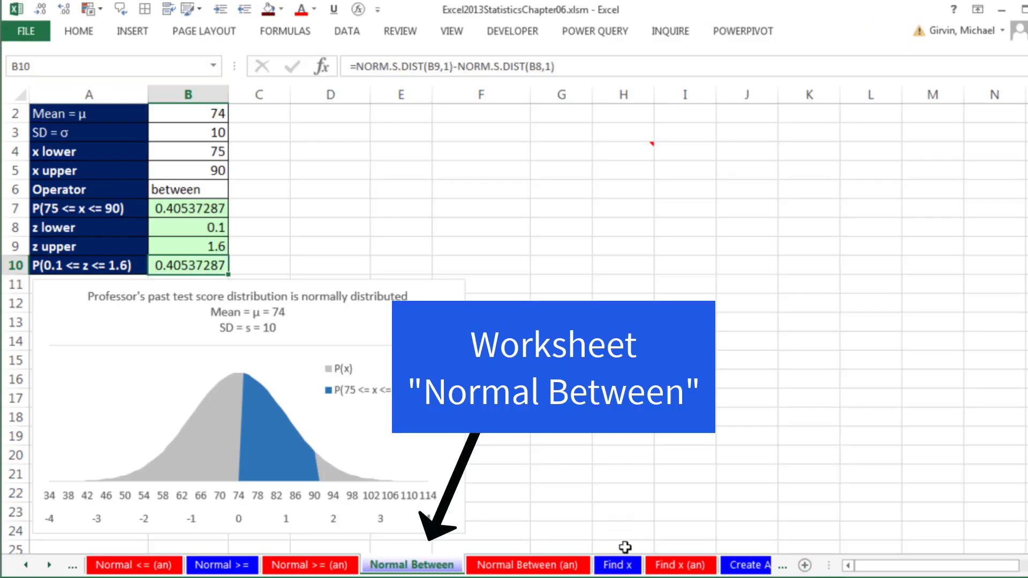
Open the Find x sheet and begin the X value formula in B5 with NORM.INV, using 1-B4 as the probability
click(616, 567)
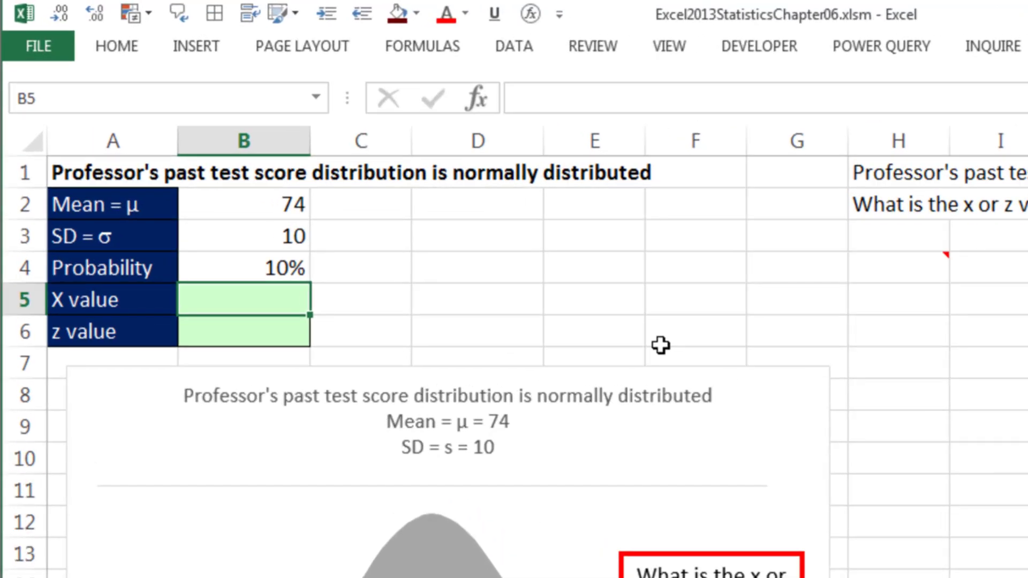
text(=n)
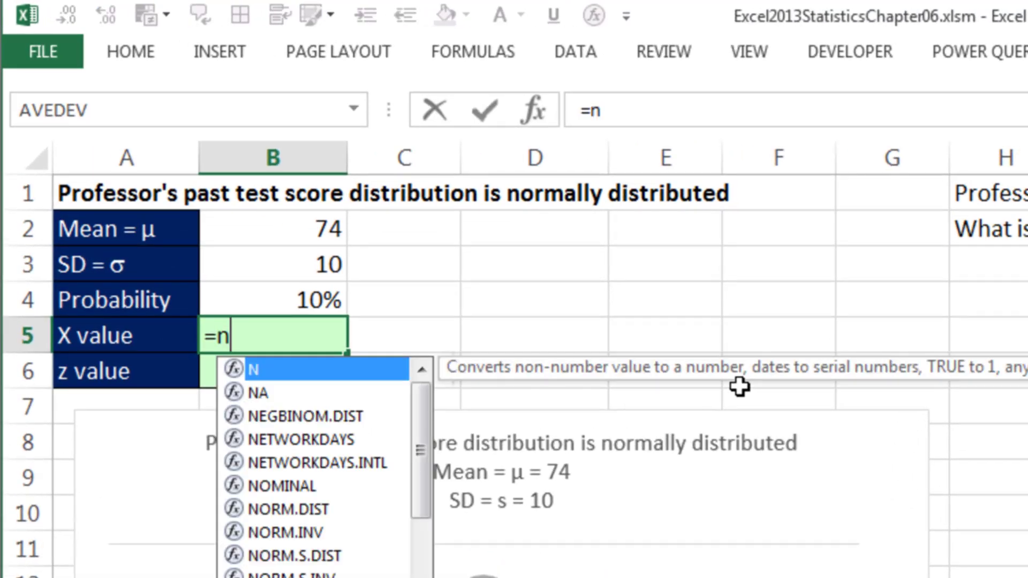
text(orm)
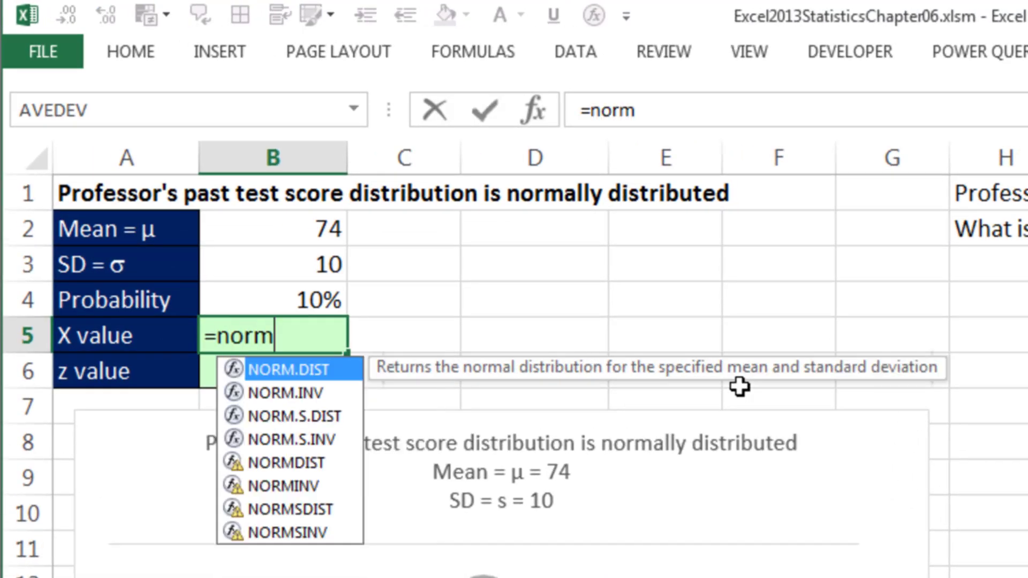
text(.)
key(Down)
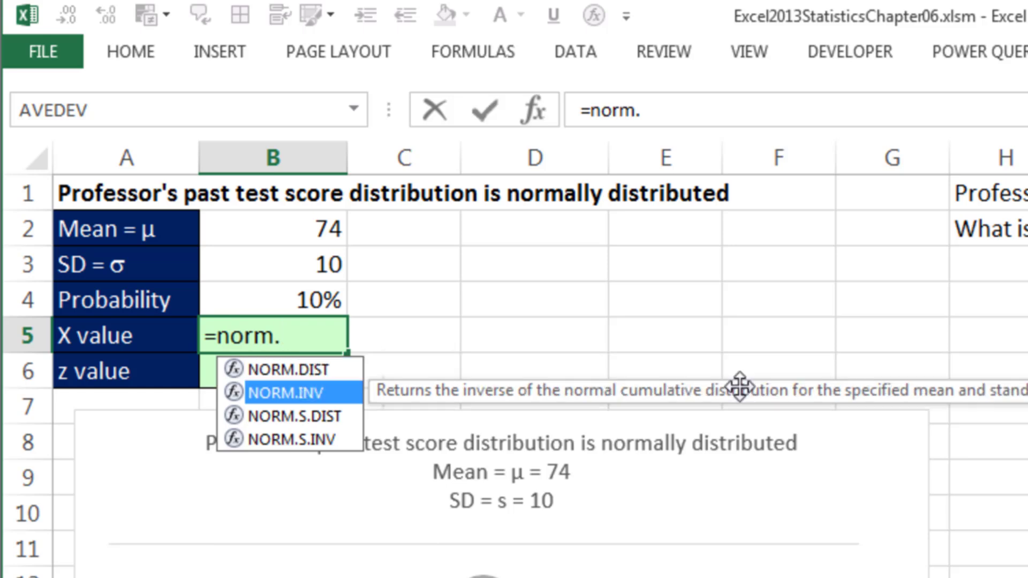
key(Tab)
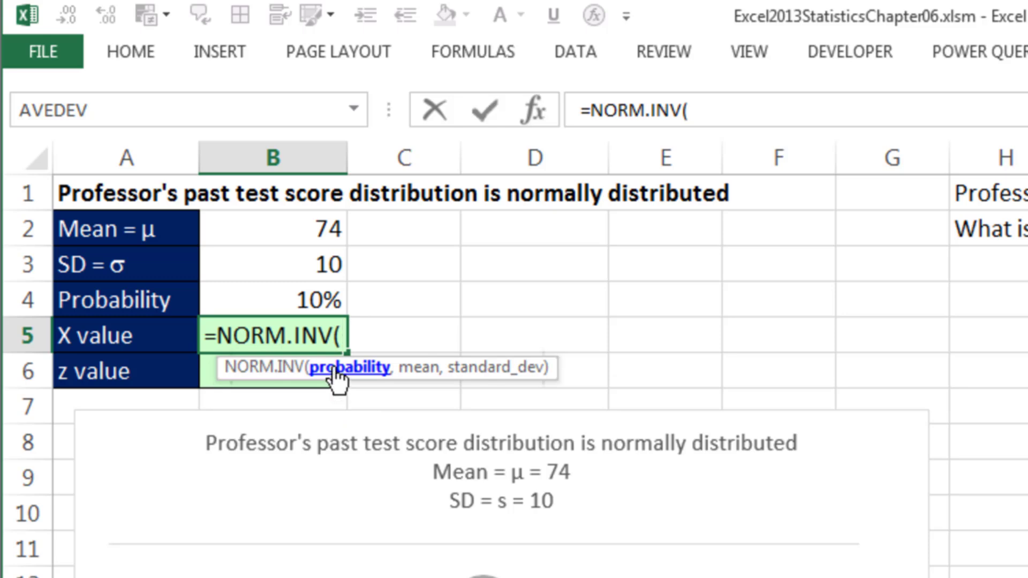
click(331, 299)
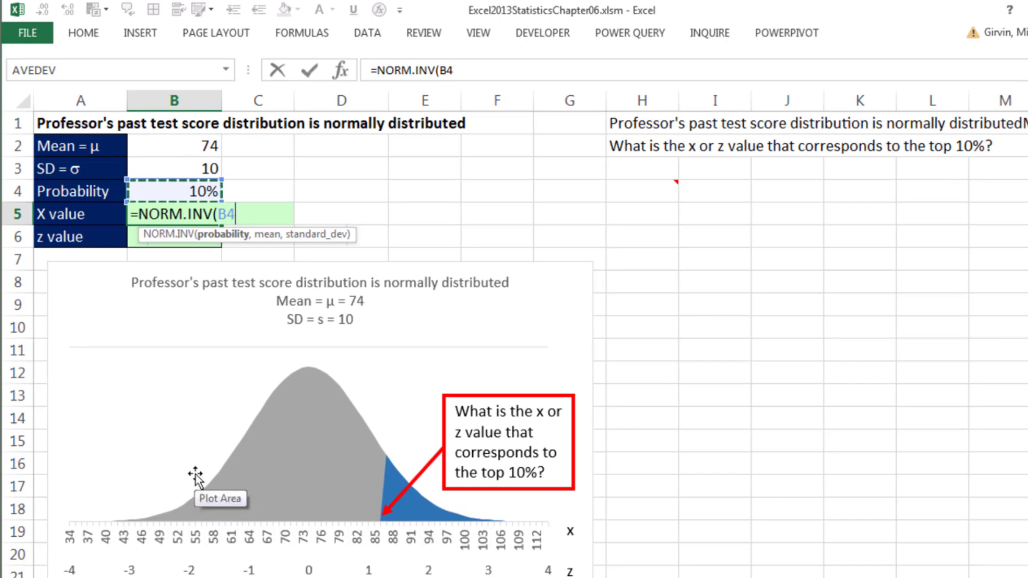
click(220, 213)
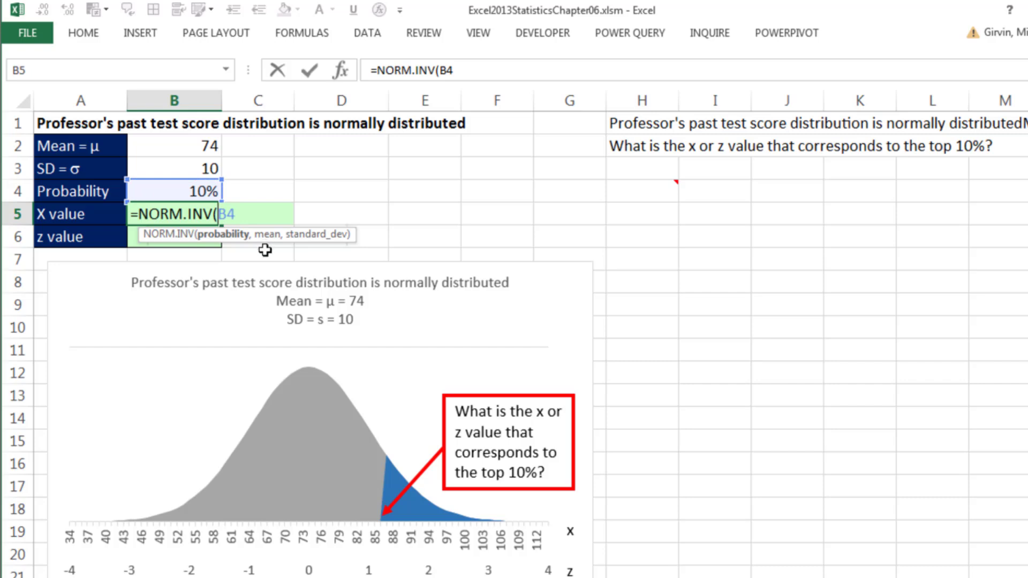
text(-)
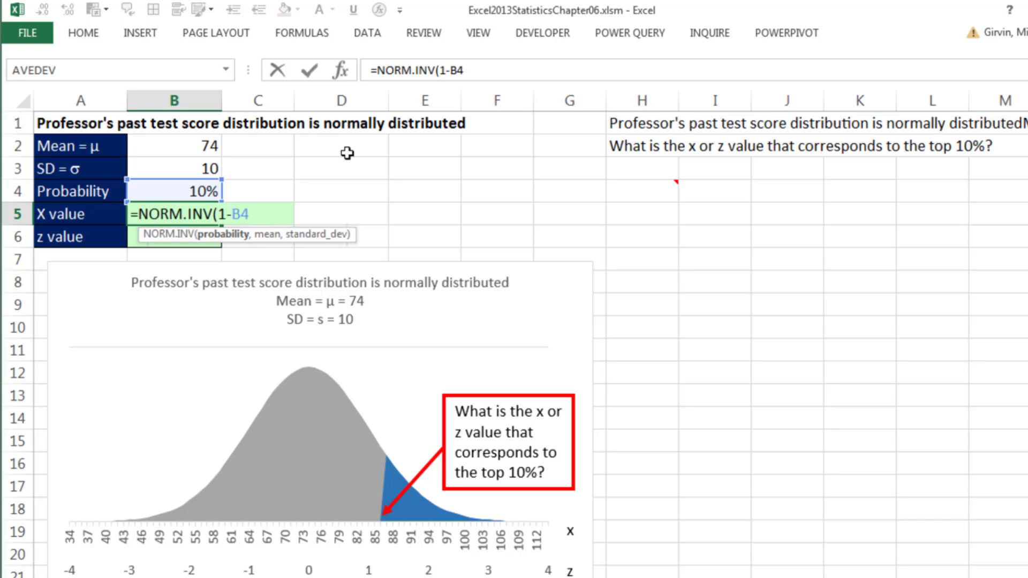
Complete the NORM.INV formula in B5 with B2 as the mean and B3 as the standard deviation
text(,)
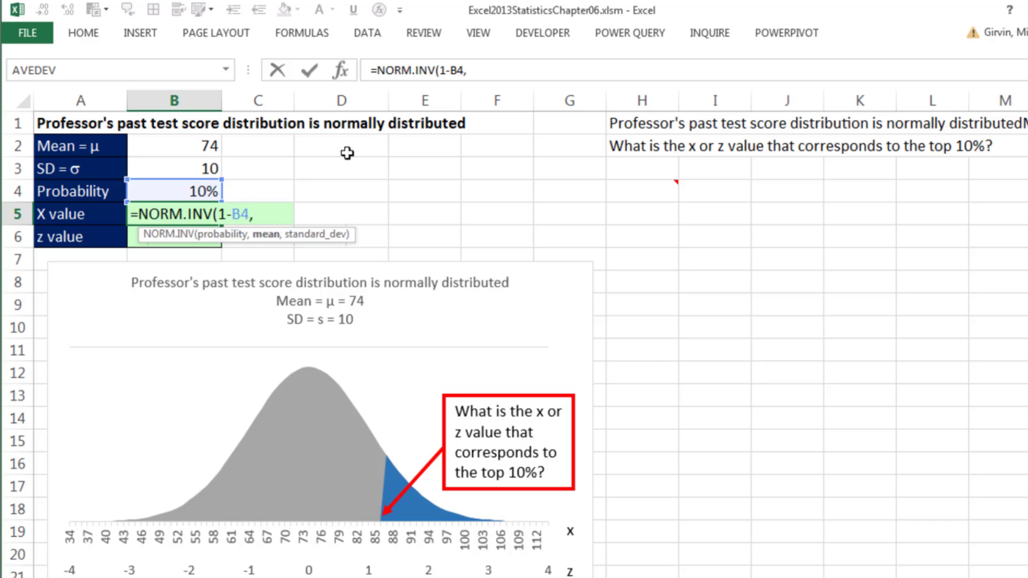
click(189, 147)
text(,)
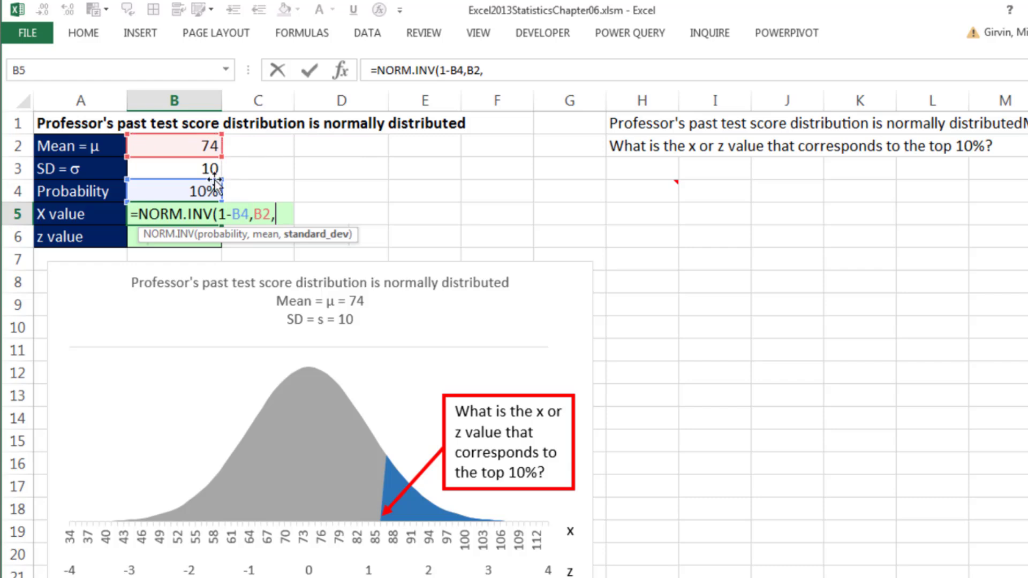
click(213, 174)
text())
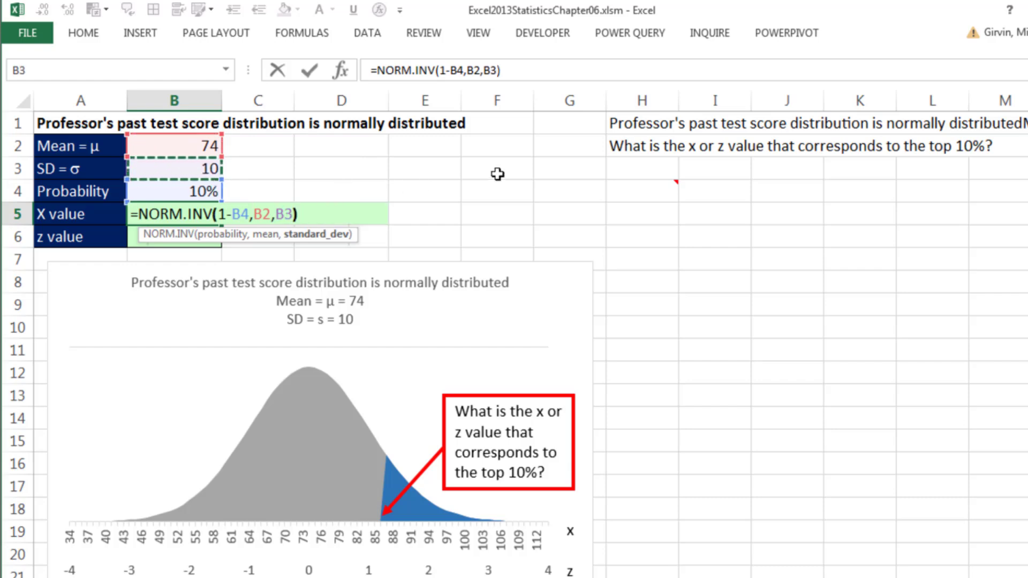
key(Return)
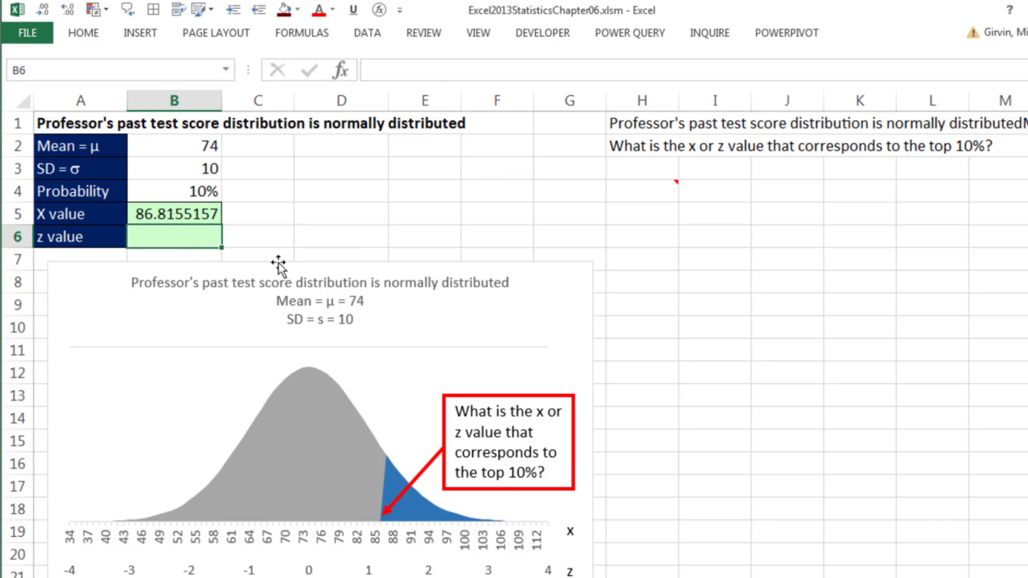
Calculate the z value for the top 10% in B6 with the formula =NORM.S.INV(1-B4)
text(=no)
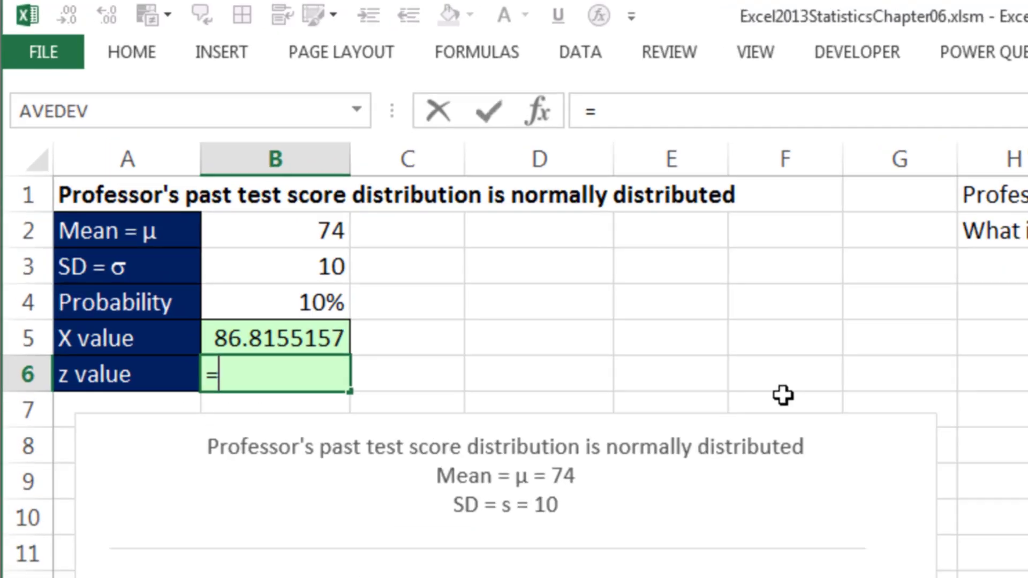
text(rm.s)
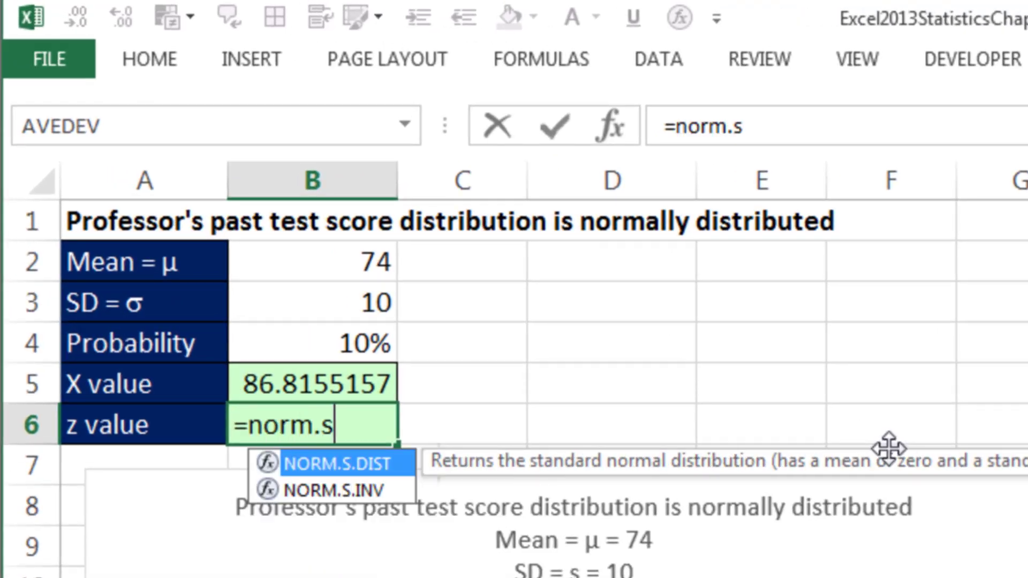
key(Down)
key(Tab)
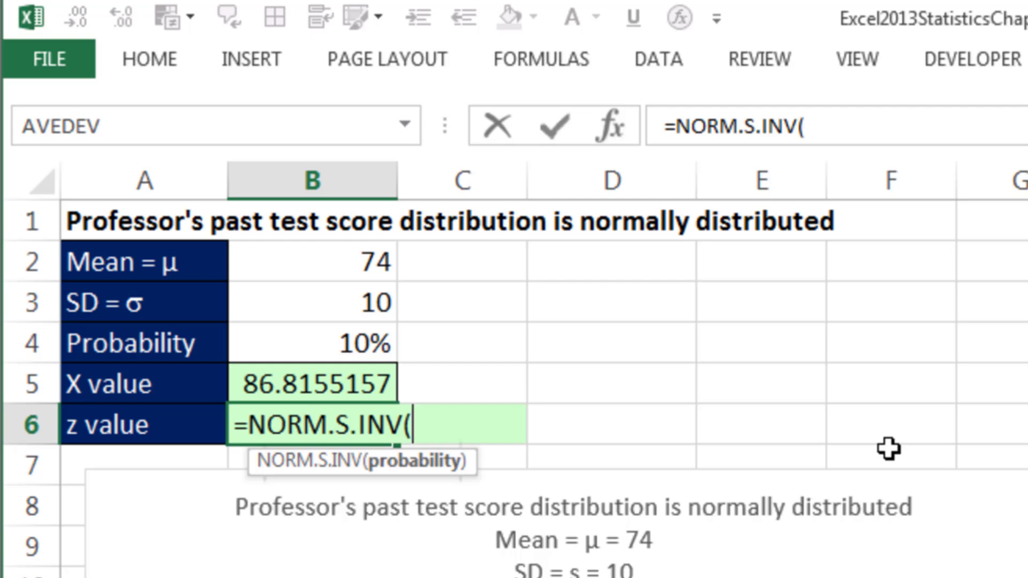
text(1)
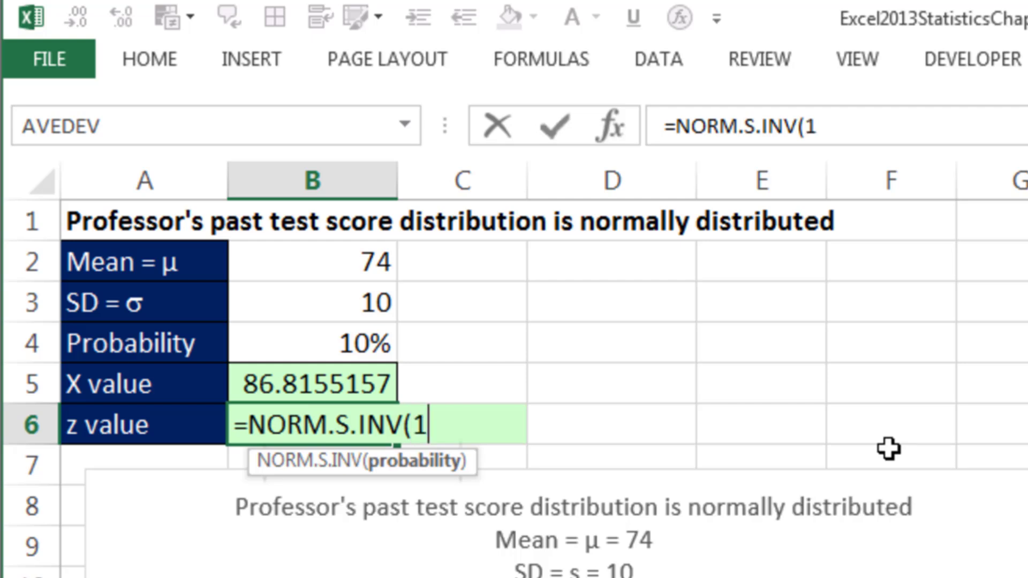
text(-)
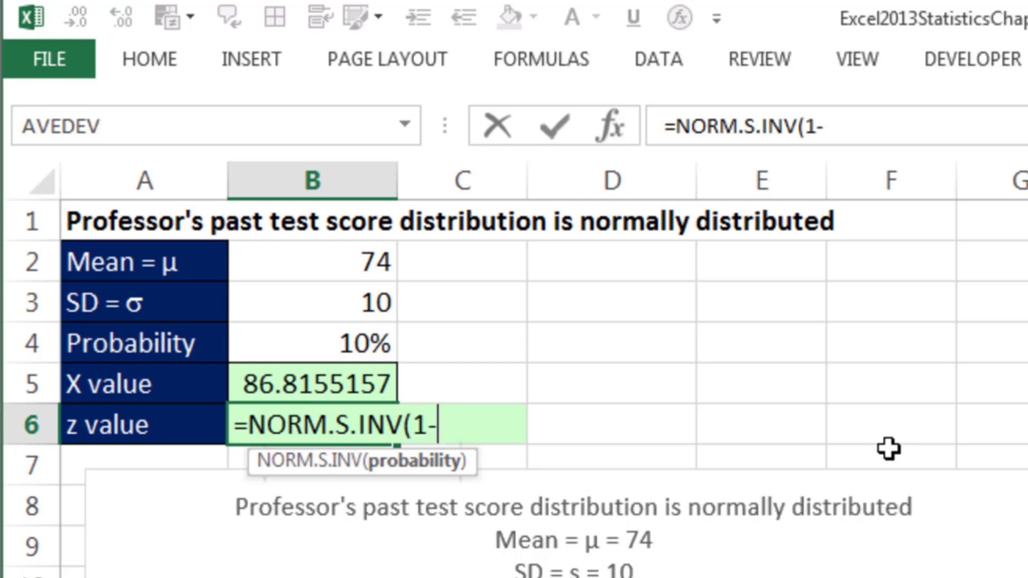
click(372, 343)
text())
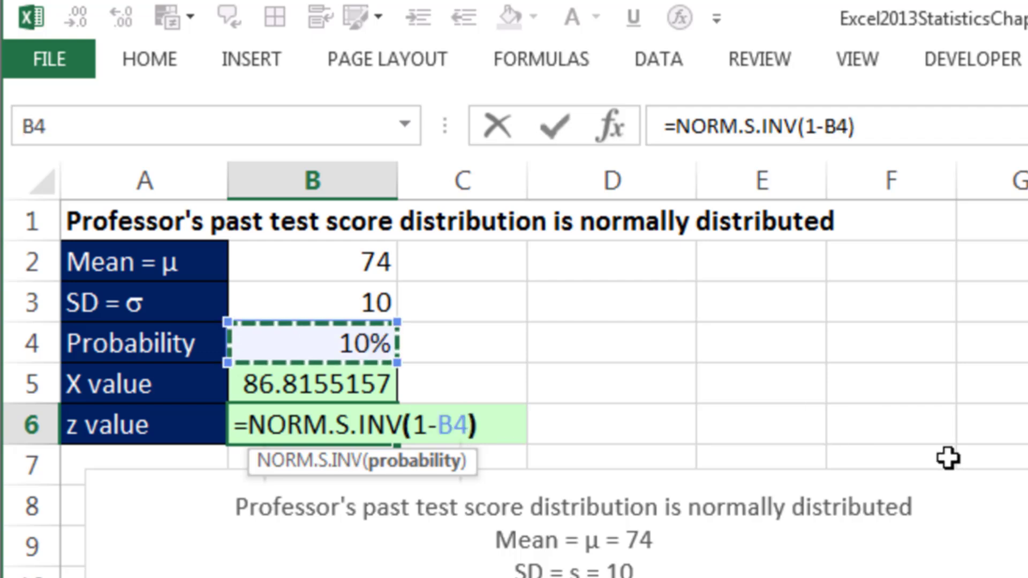
key(ctrl+Return)
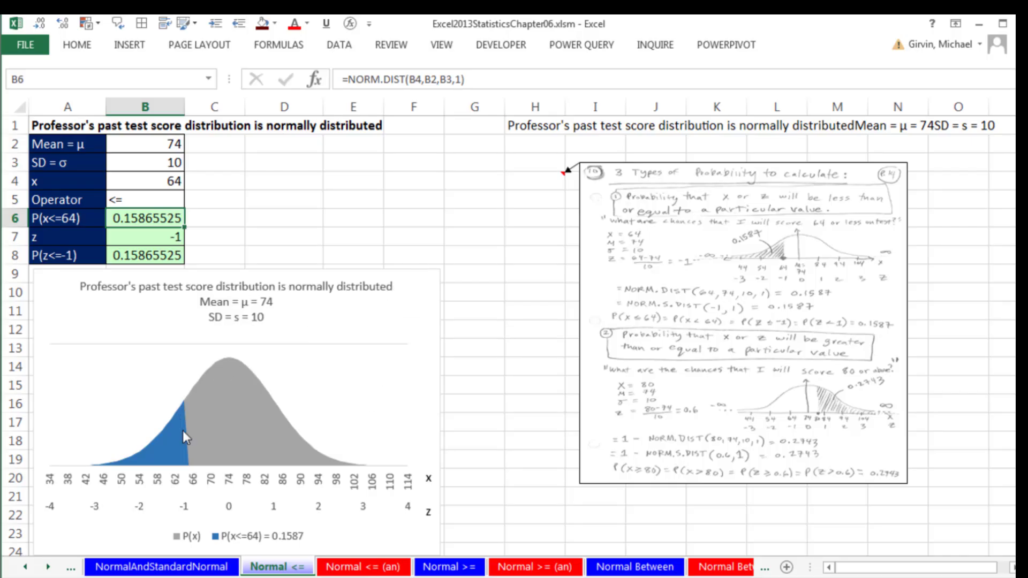
Review the finished calculations on the Normal >=, Normal Between and Find x sheets in turn
click(441, 569)
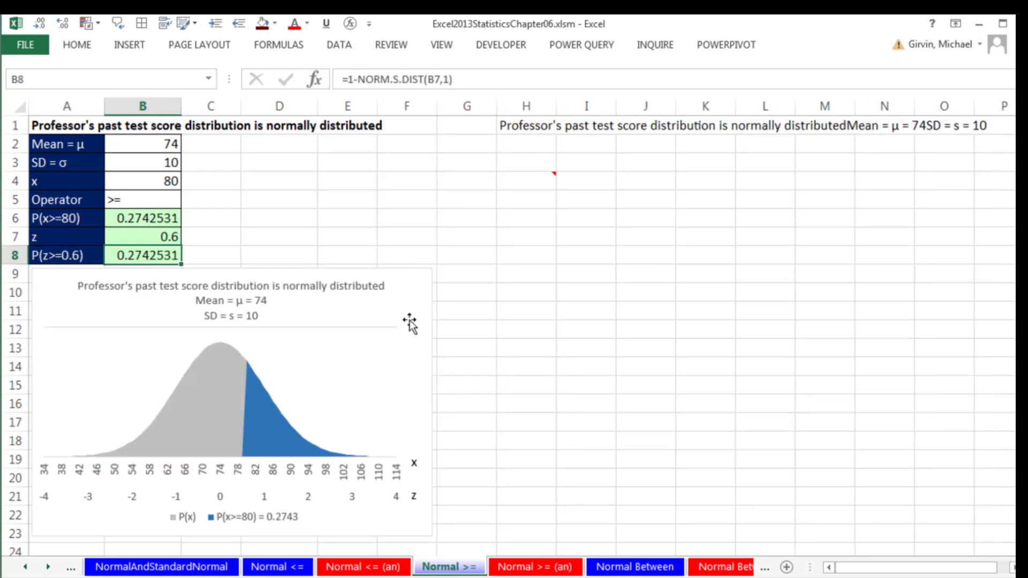
click(660, 569)
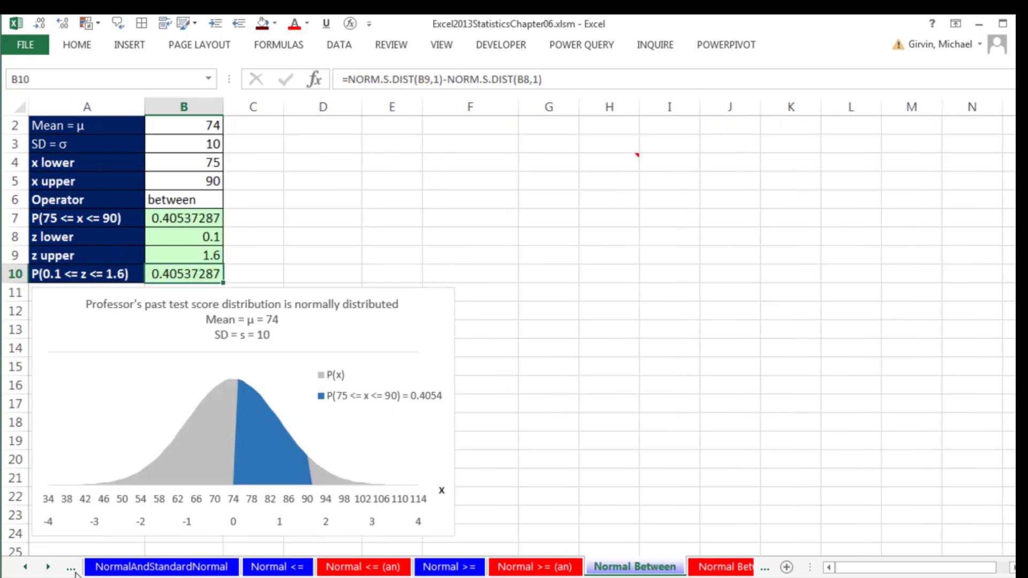
click(49, 569)
click(50, 569)
click(50, 569)
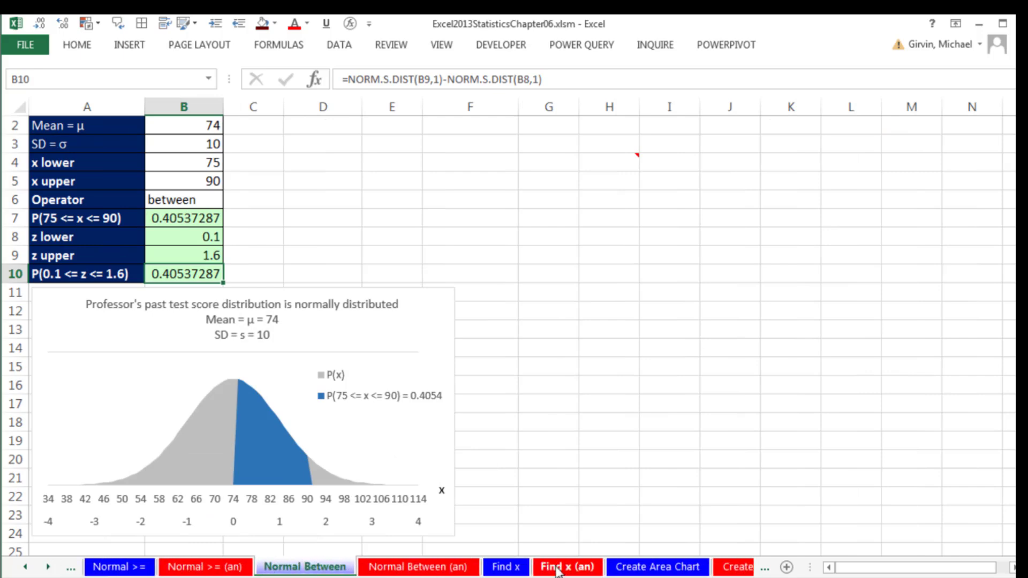
click(503, 568)
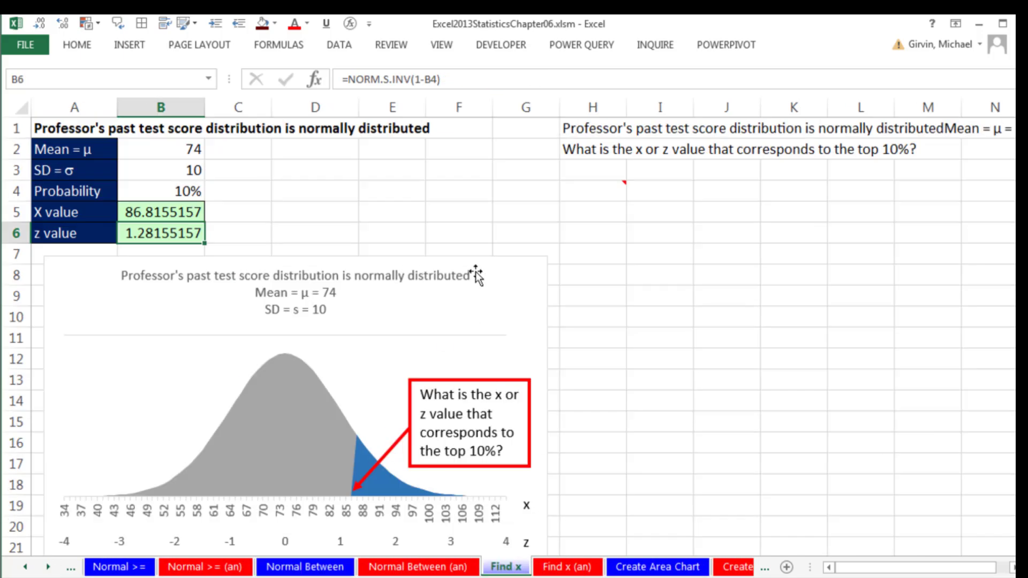
Go to the Create Area Chart sheet
click(48, 567)
click(49, 568)
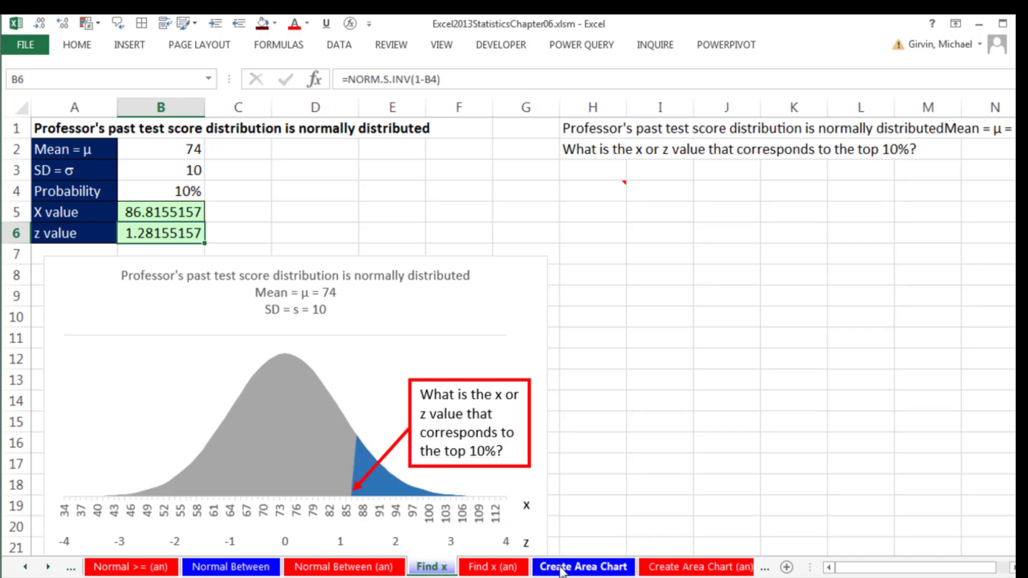